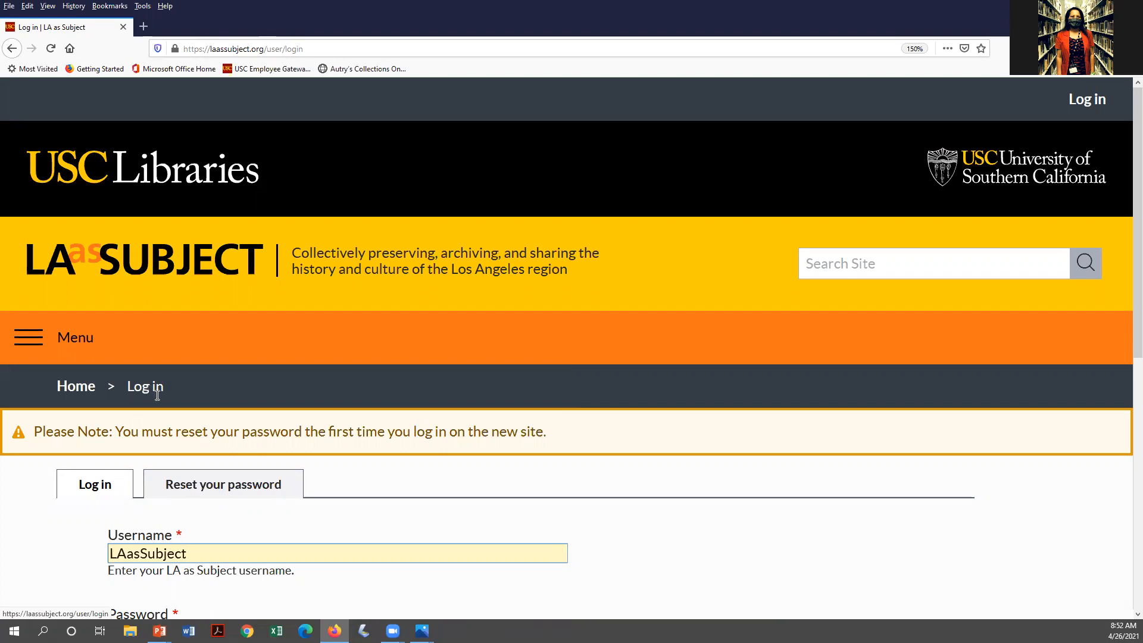
# Log in and open the LAAS Archives profile from My Directory Profiles
pyautogui.scroll(-2, 394, 469)
pyautogui.scroll(-2, 394, 469)
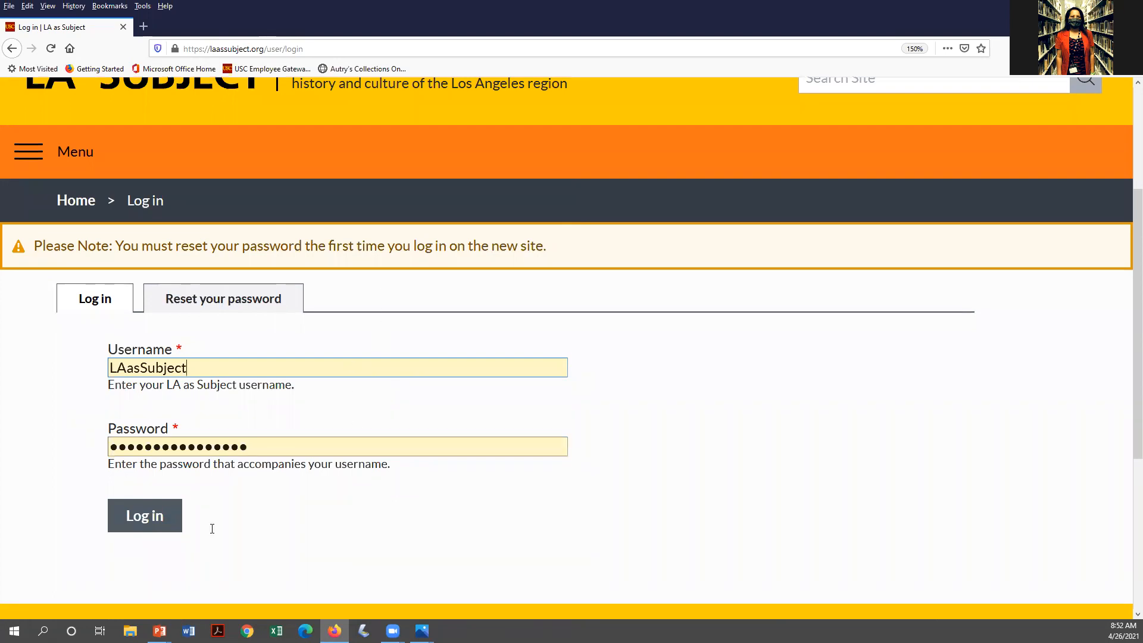
pyautogui.click(153, 516)
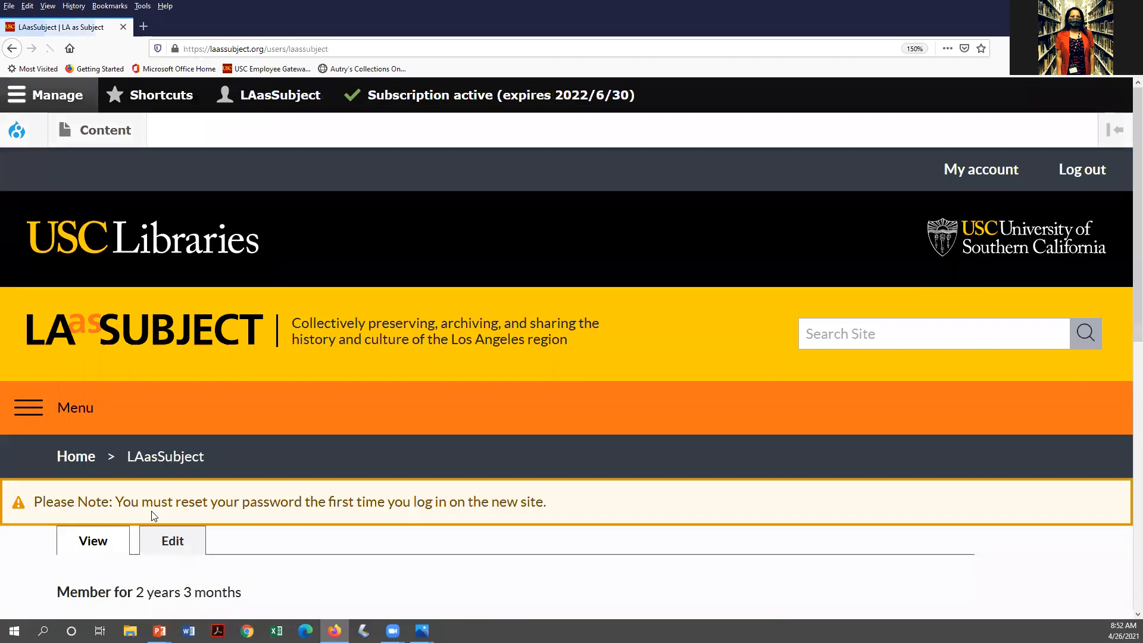
pyautogui.scroll(-6, 305, 502)
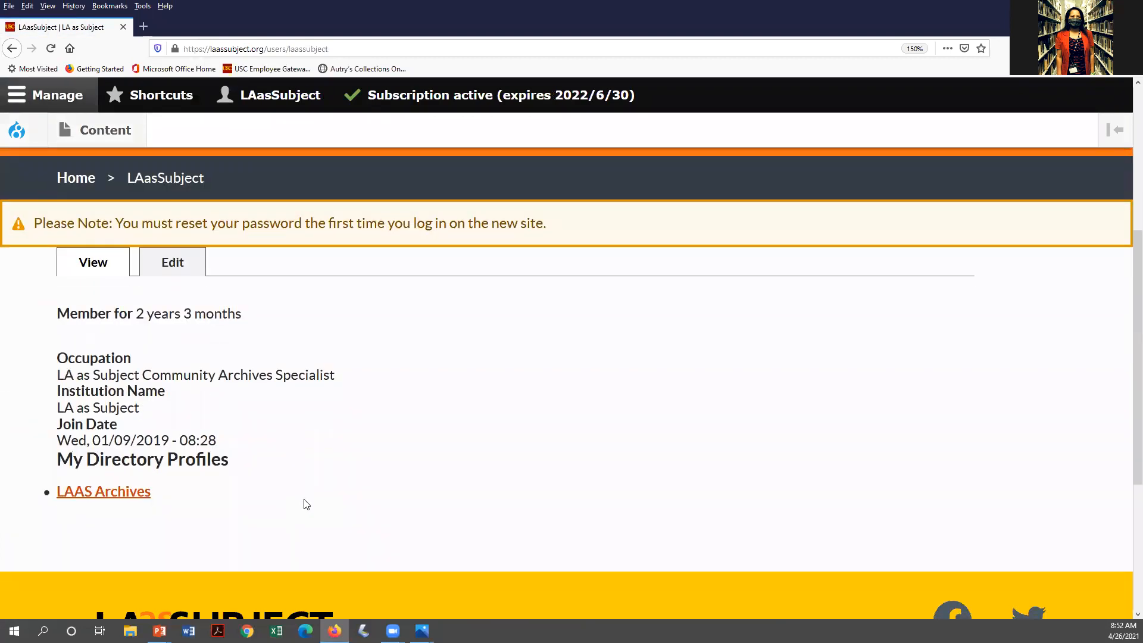
pyautogui.click(126, 496)
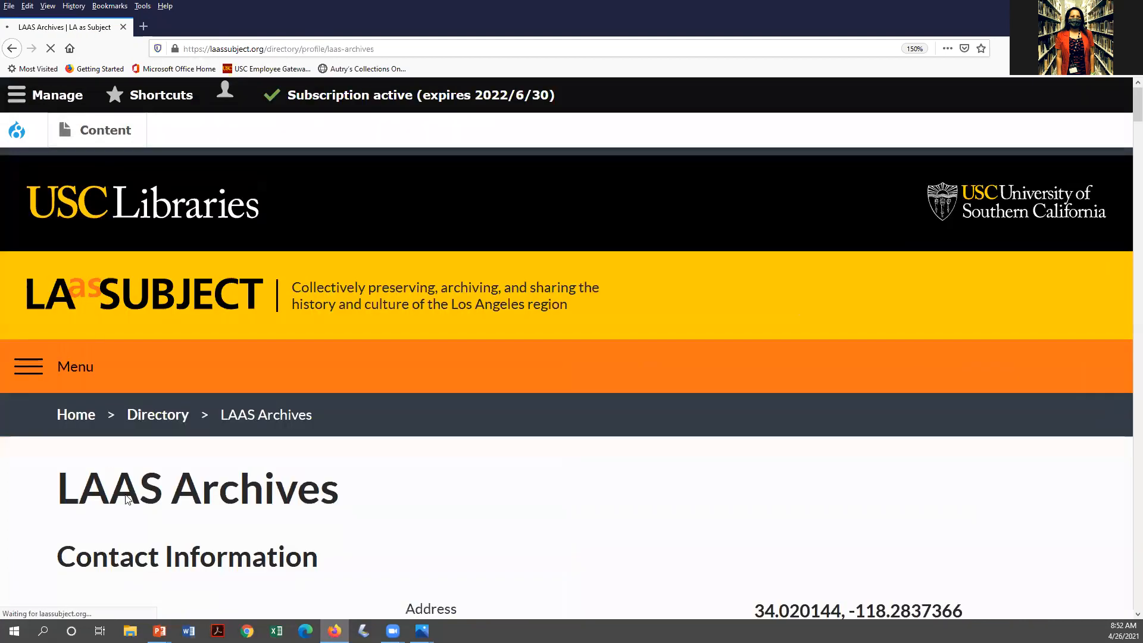
pyautogui.scroll(-6, 487, 391)
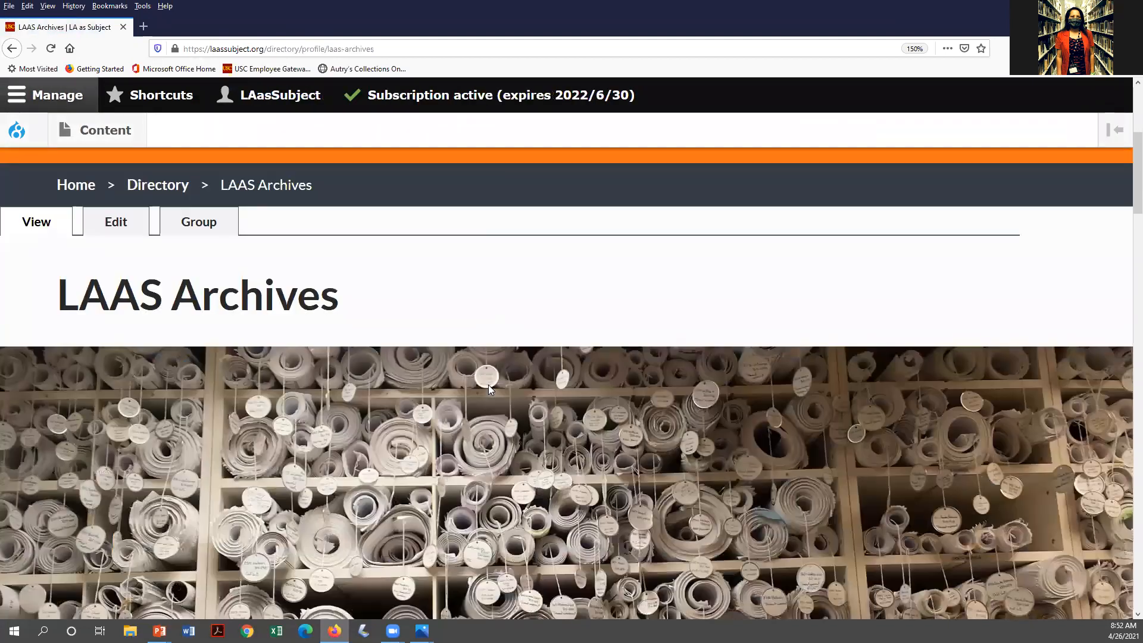
# Remove the thumbnail and banner images from the LAAS Archives profile and save it
pyautogui.click(116, 220)
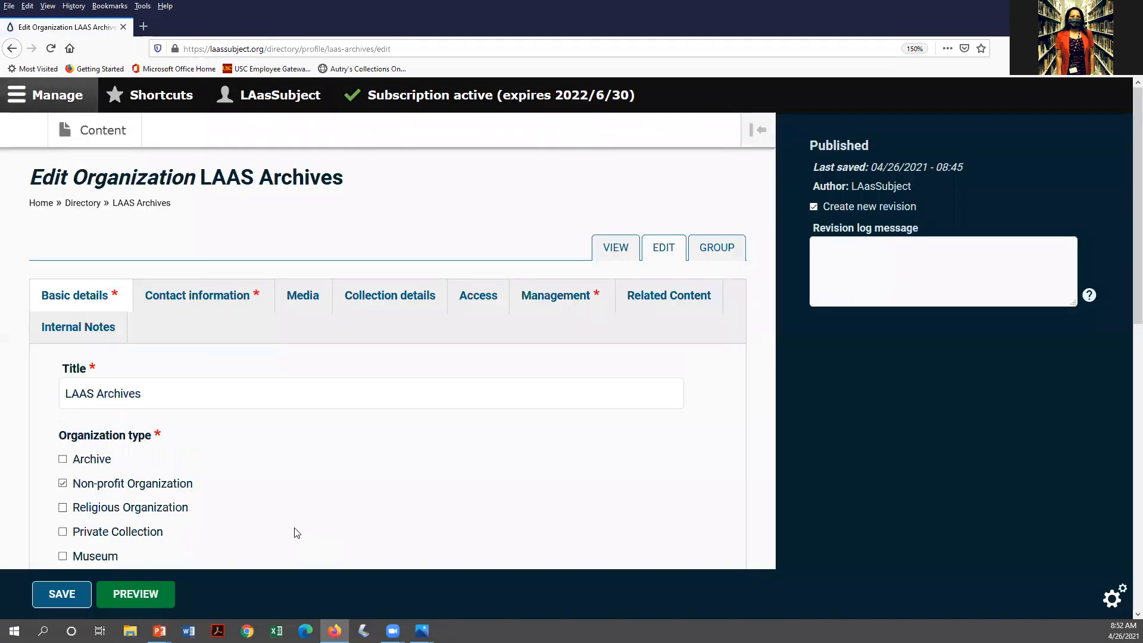
pyautogui.click(307, 300)
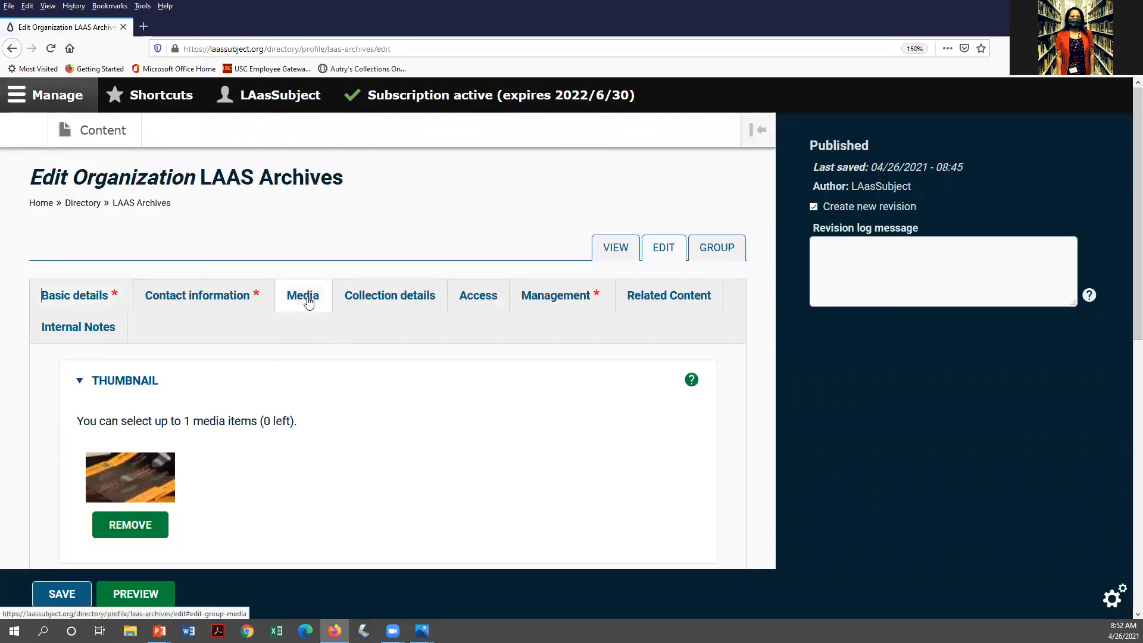
pyautogui.click(158, 523)
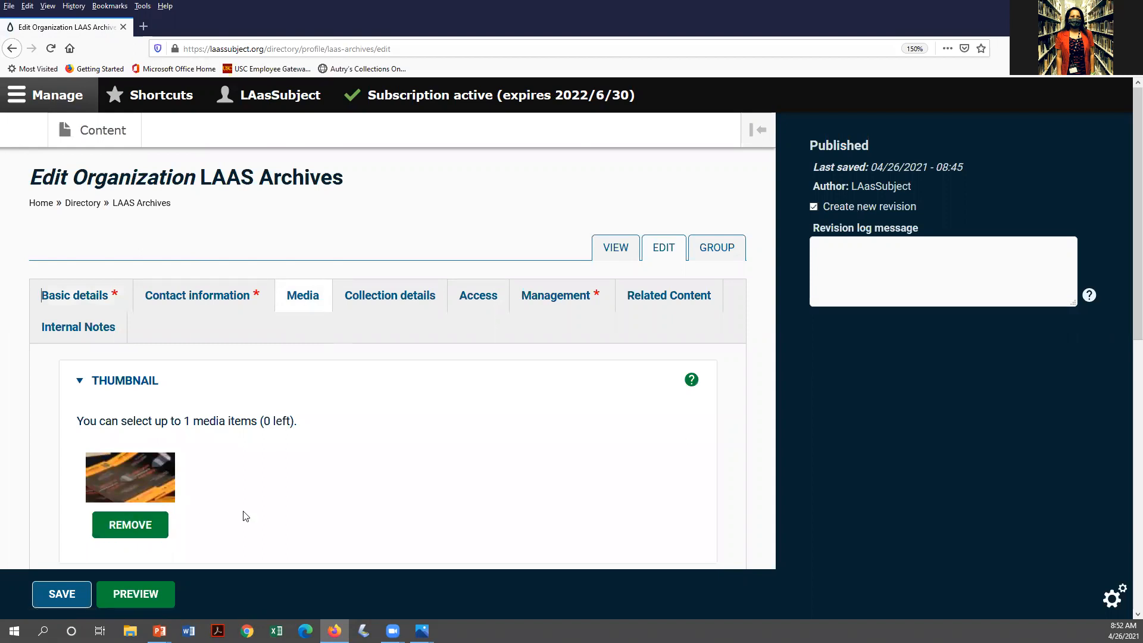
pyautogui.scroll(-3, 246, 515)
pyautogui.click(130, 298)
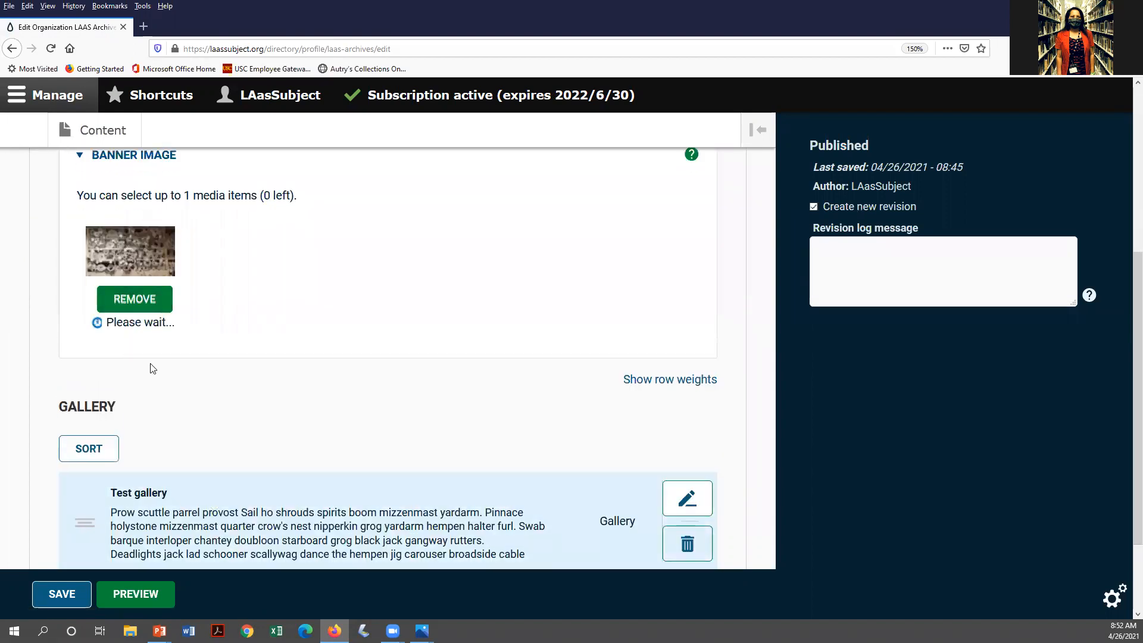
pyautogui.click(61, 599)
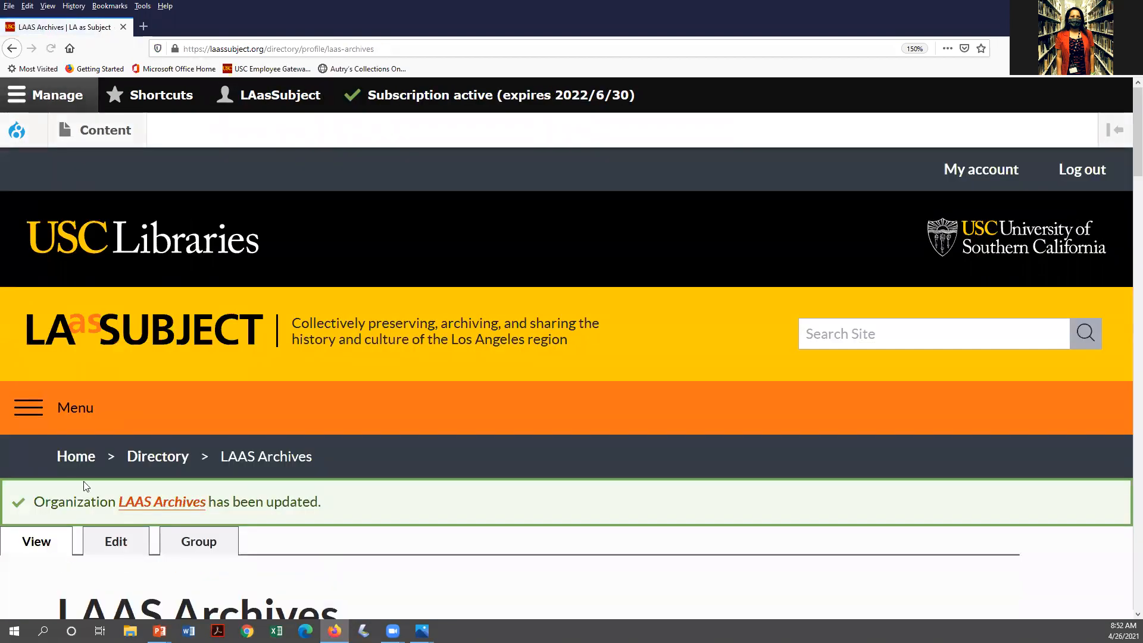
# Check the updated LAAS Archives page, then reopen its Edit Organization form
pyautogui.click(148, 505)
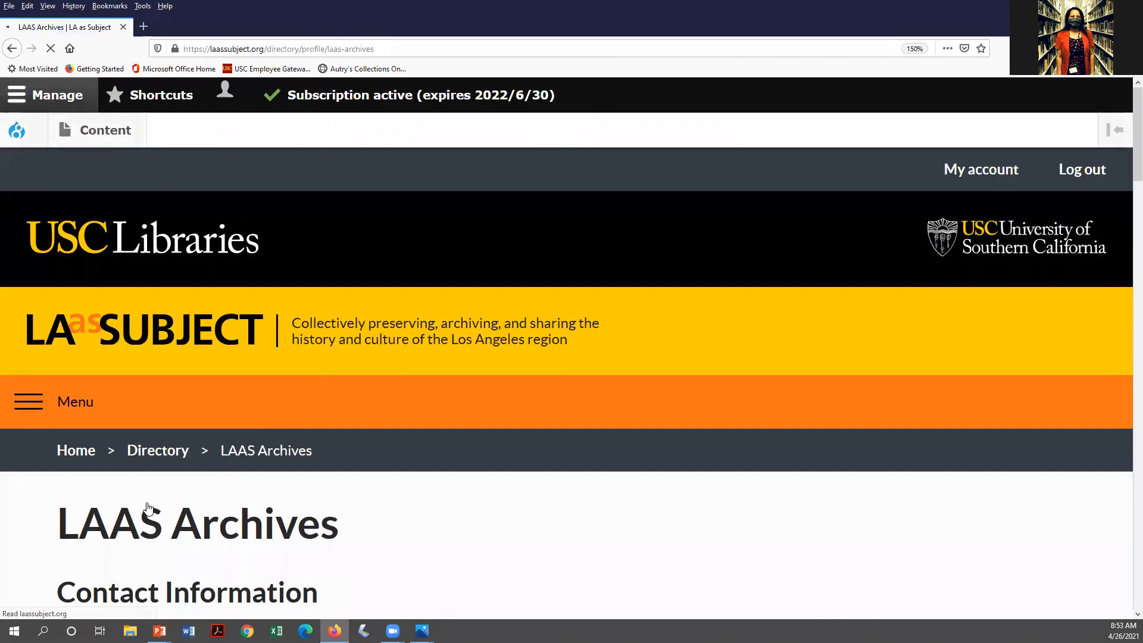
pyautogui.scroll(-3, 176, 499)
pyautogui.scroll(-3, 176, 499)
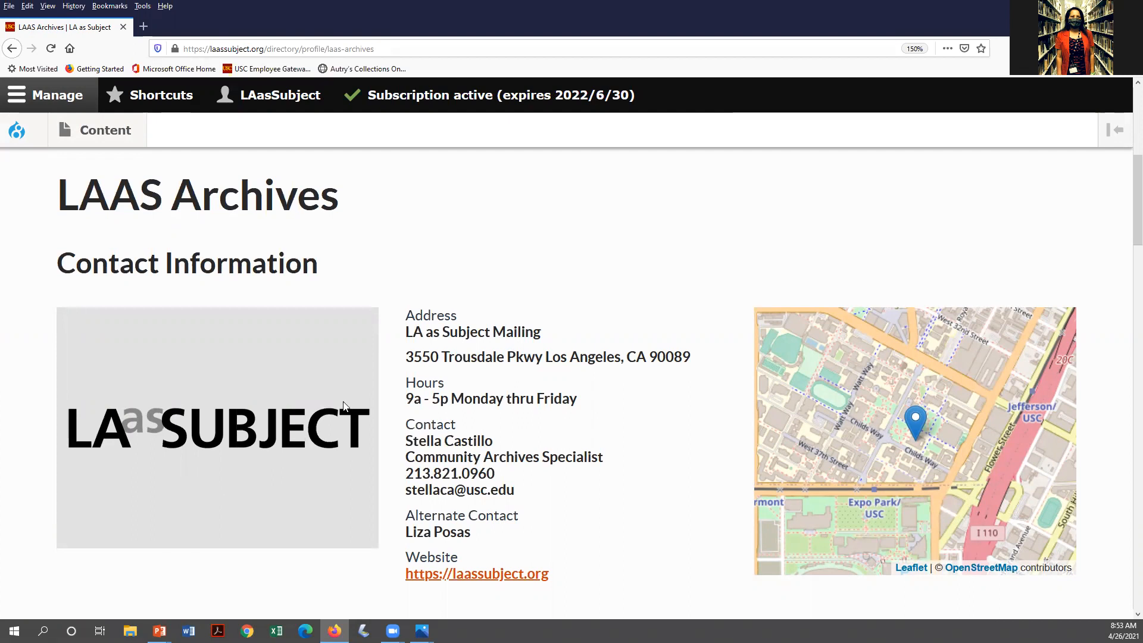
pyautogui.scroll(2, 254, 501)
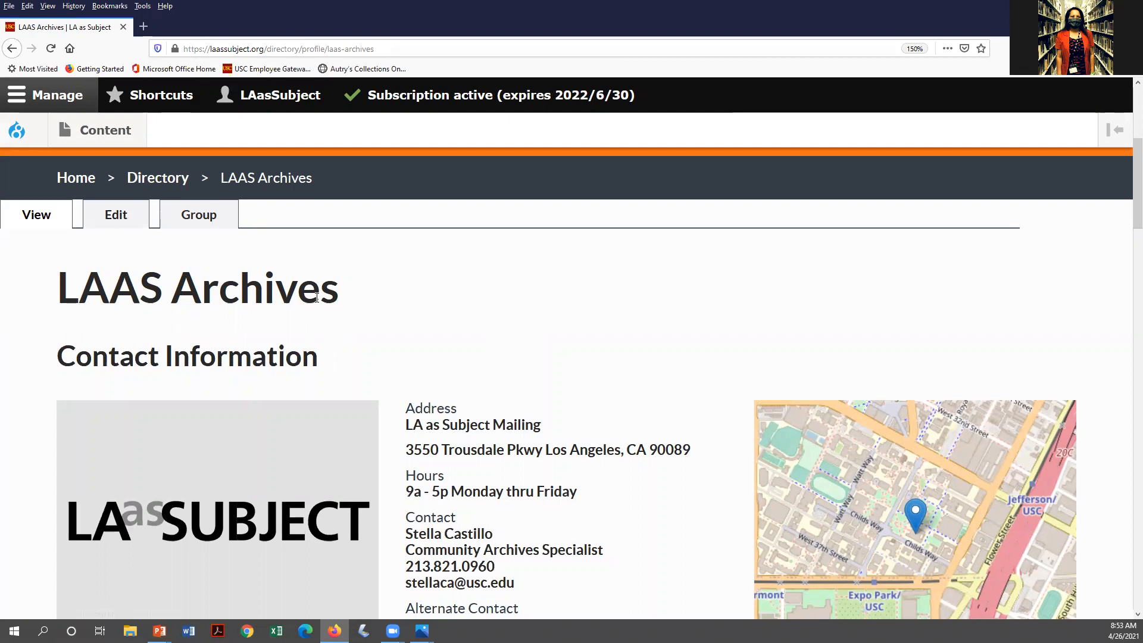
pyautogui.click(126, 225)
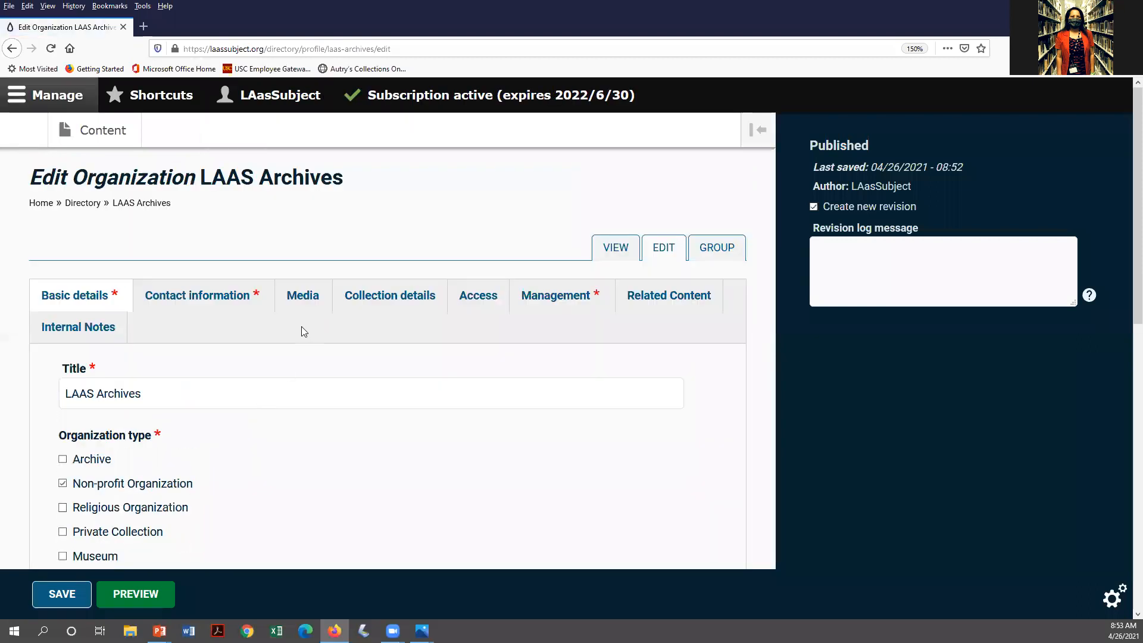
# Upload AB2015_Programs_cropped from Edited images as the new thumbnail image
pyautogui.click(306, 304)
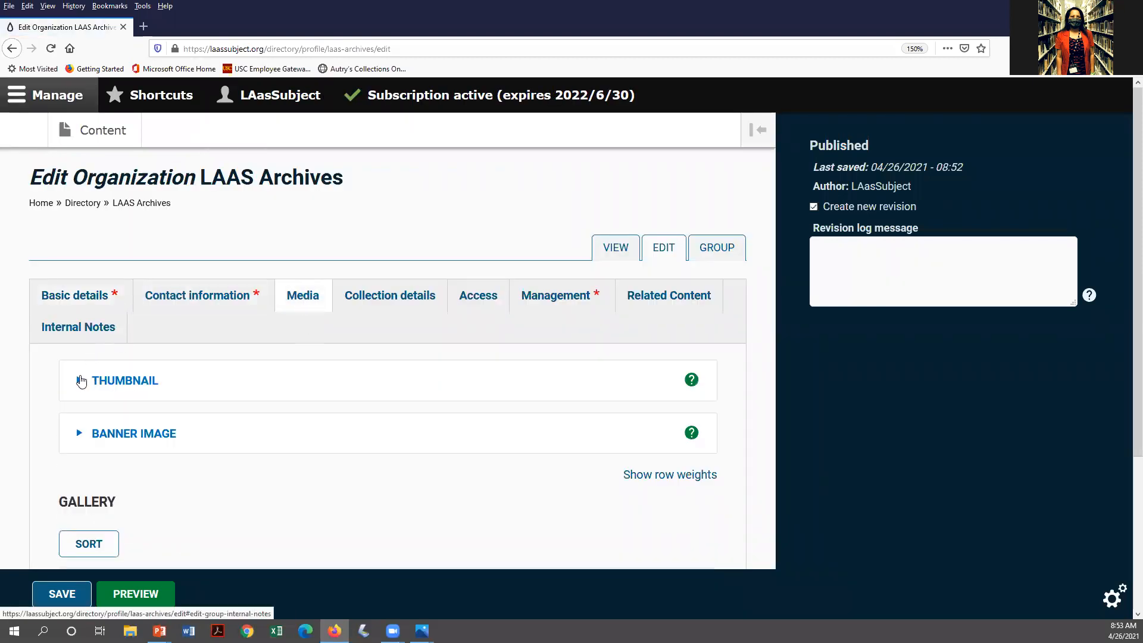
pyautogui.click(91, 384)
pyautogui.click(131, 413)
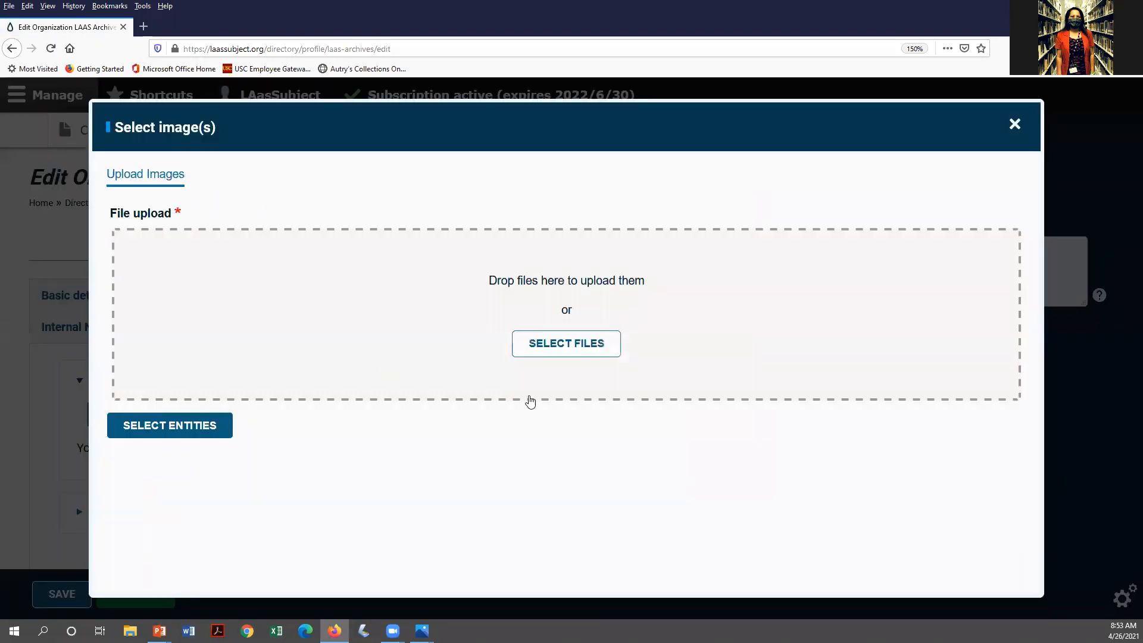
pyautogui.click(575, 338)
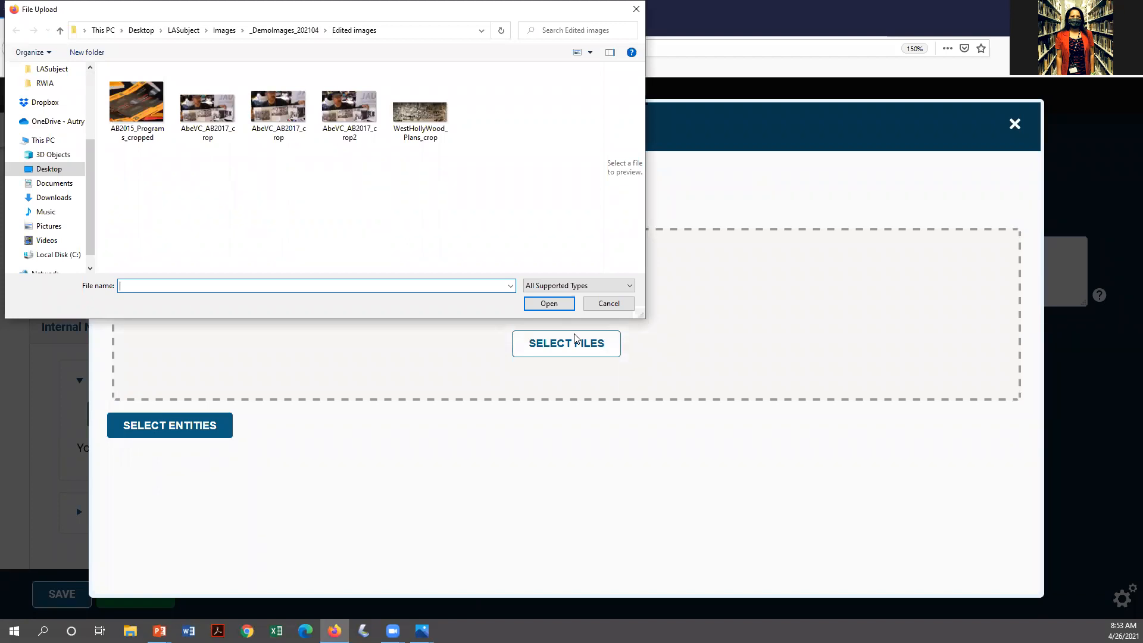
pyautogui.click(152, 113)
pyautogui.click(545, 304)
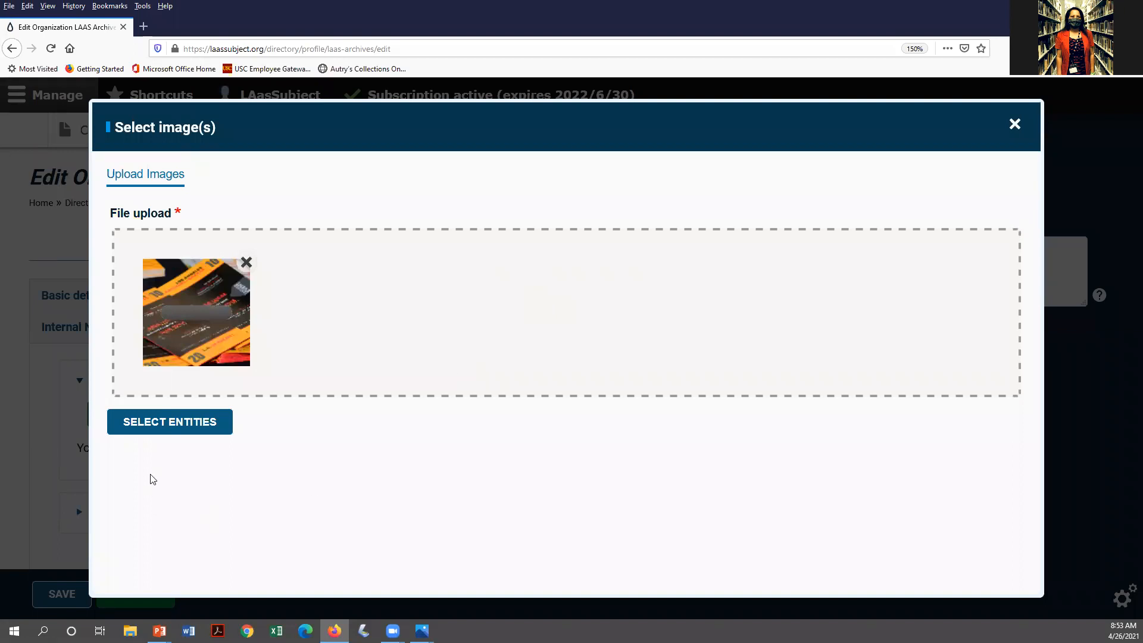
# Name the uploaded thumbnail image 'Archives Bazaar 2015 programs' and select the name
pyautogui.click(159, 433)
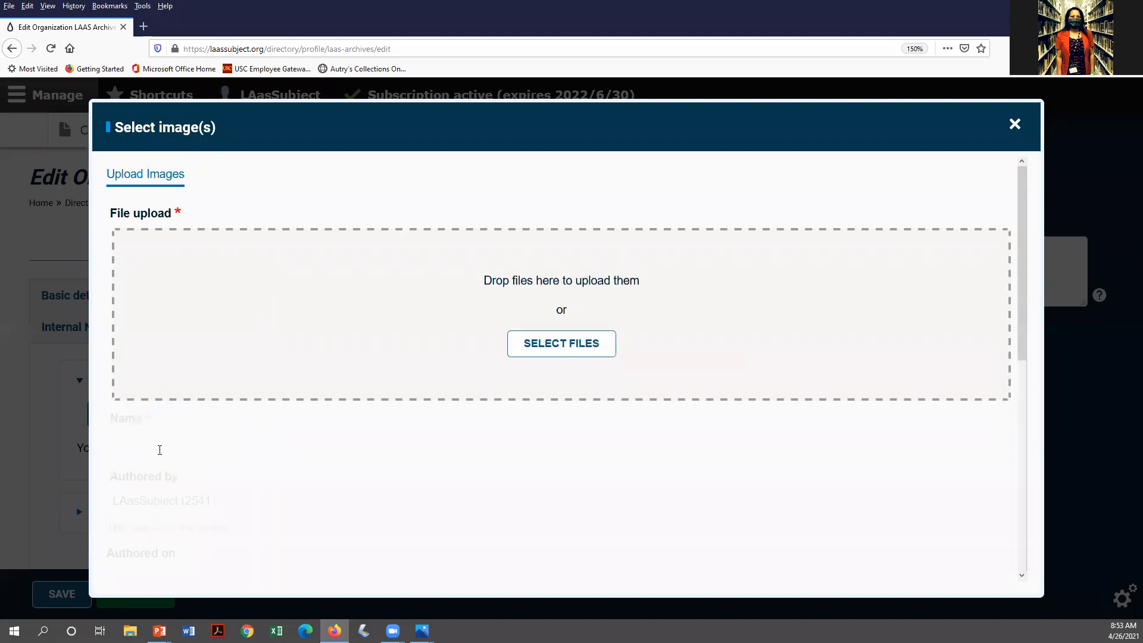
pyautogui.click(294, 440)
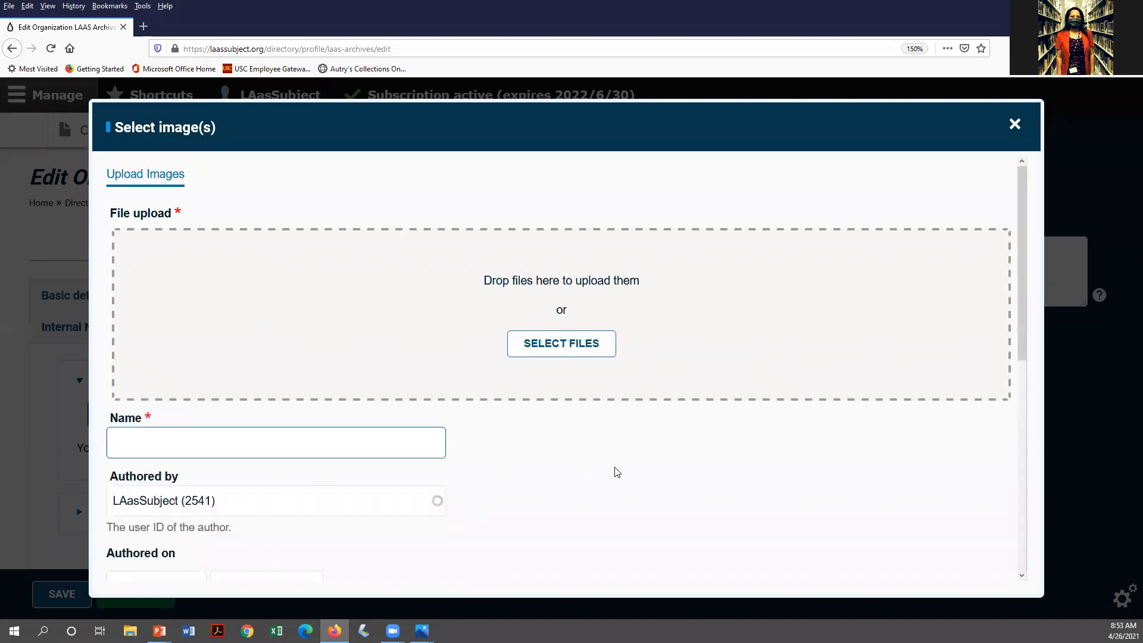
pyautogui.scroll(-2, 617, 473)
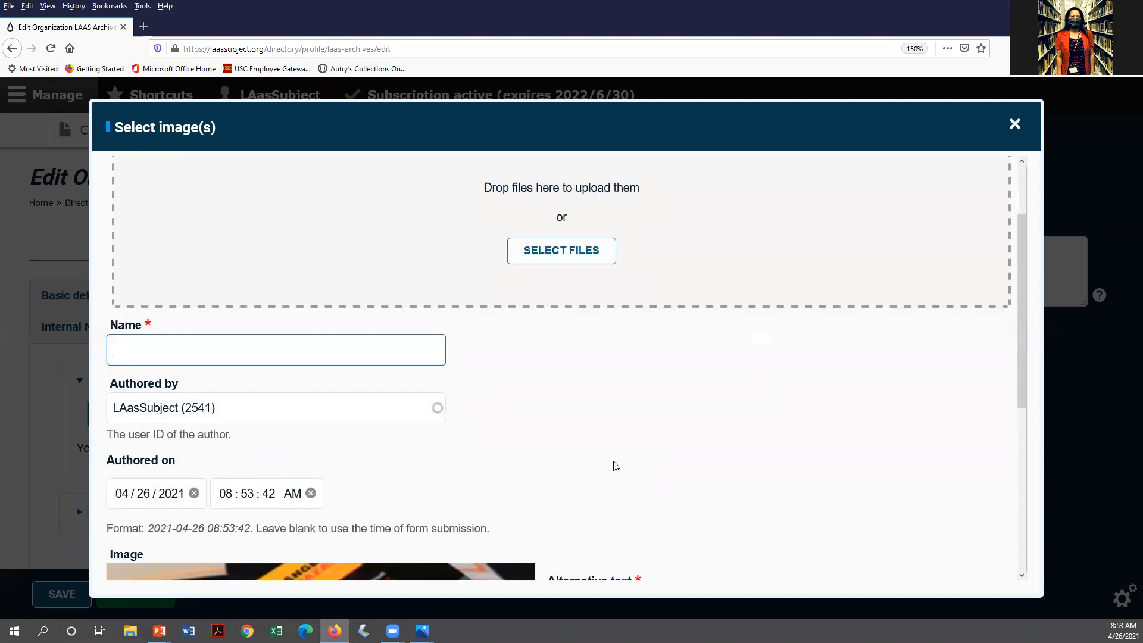
pyautogui.write('2021')
pyautogui.press('BackSpace')
pyautogui.press('BackSpace')
pyautogui.press('BackSpace')
pyautogui.write('Archi')
pyautogui.write('ves Ab')
pyautogui.press('BackSpace')
pyautogui.press('BackSpace')
pyautogui.write('Bazaar 2015 program')
pyautogui.hotkey('ctrl', 'shift', 'Left')
pyautogui.hotkey('ctrl', 'shift', 'Left')
pyautogui.hotkey('ctrl', 'shift', 'Left')
pyautogui.hotkey('ctrl', 'shift', 'Left')
pyautogui.hotkey('ctrl', 'c')
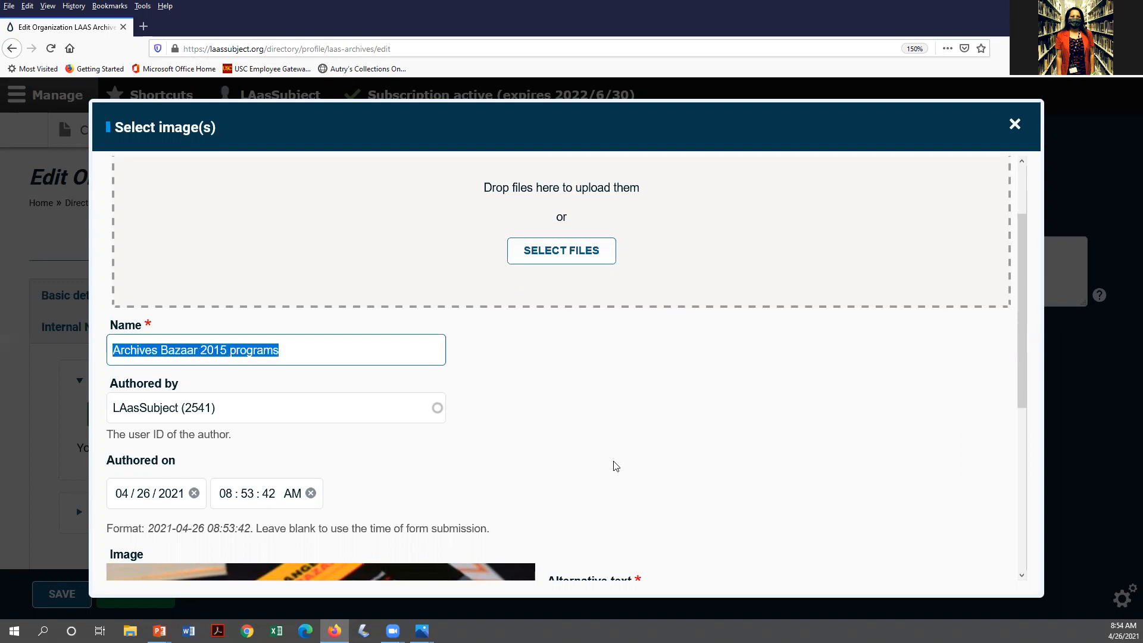
pyautogui.scroll(-2, 665, 440)
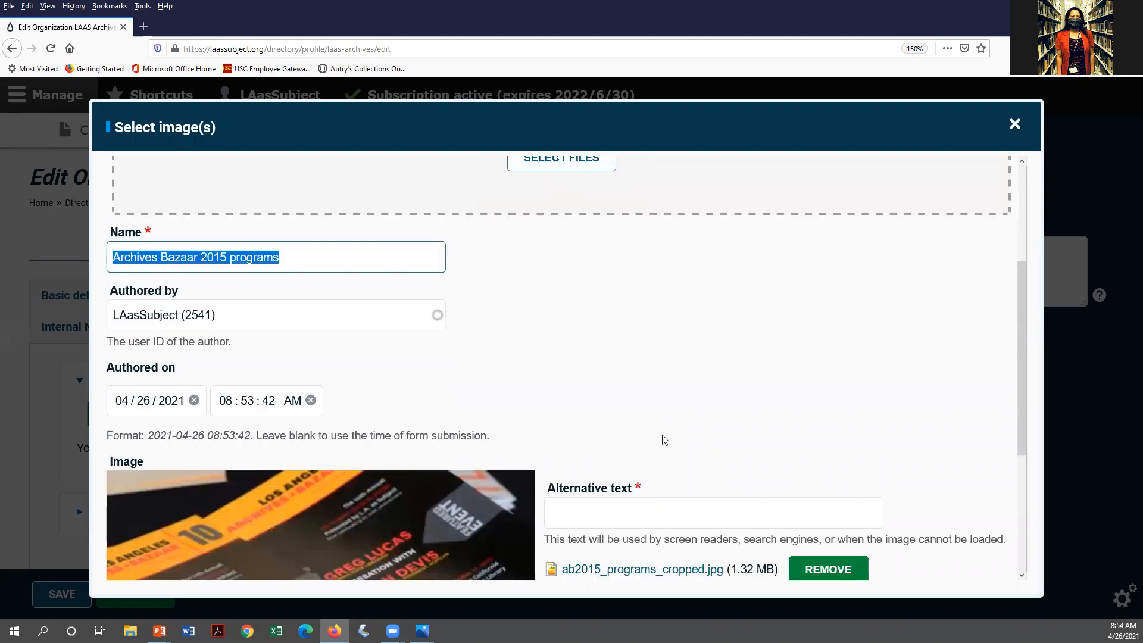
pyautogui.scroll(-2, 665, 441)
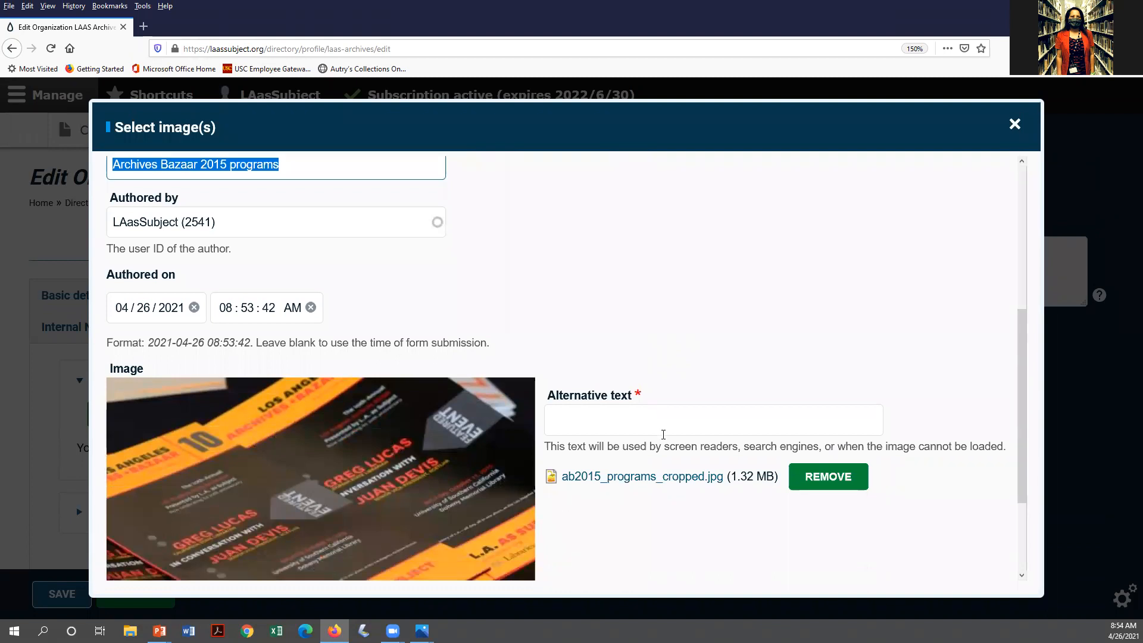
# Set alt text to 'Stack of Archives Bazaar 2015 published programs' and attach the thumbnail
pyautogui.click(677, 429)
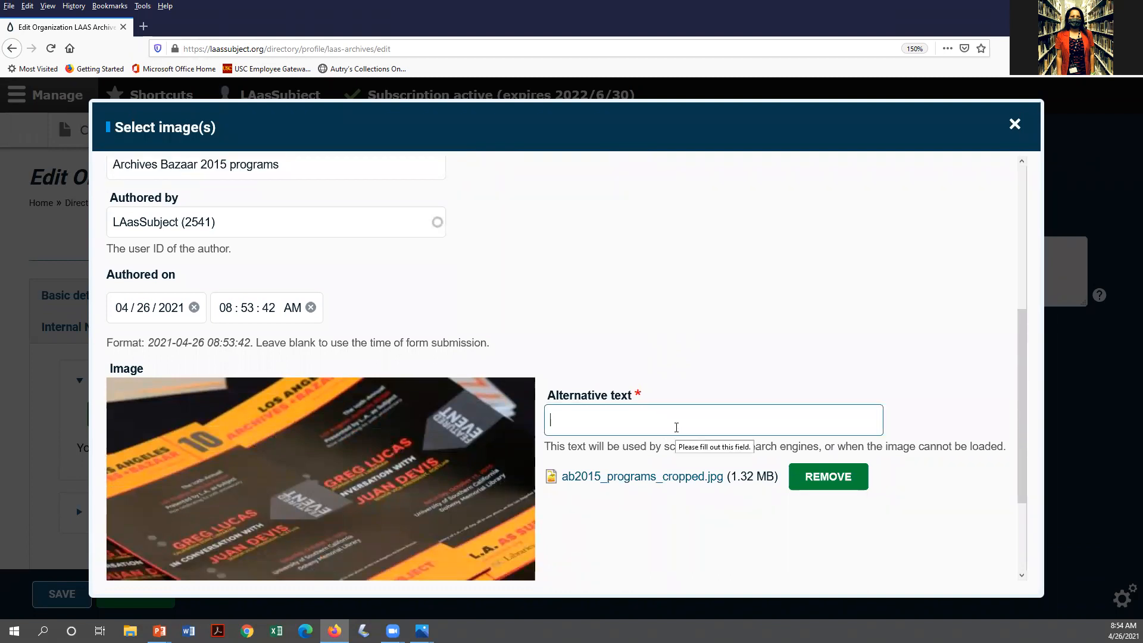
pyautogui.hotkey('ctrl', 'v')
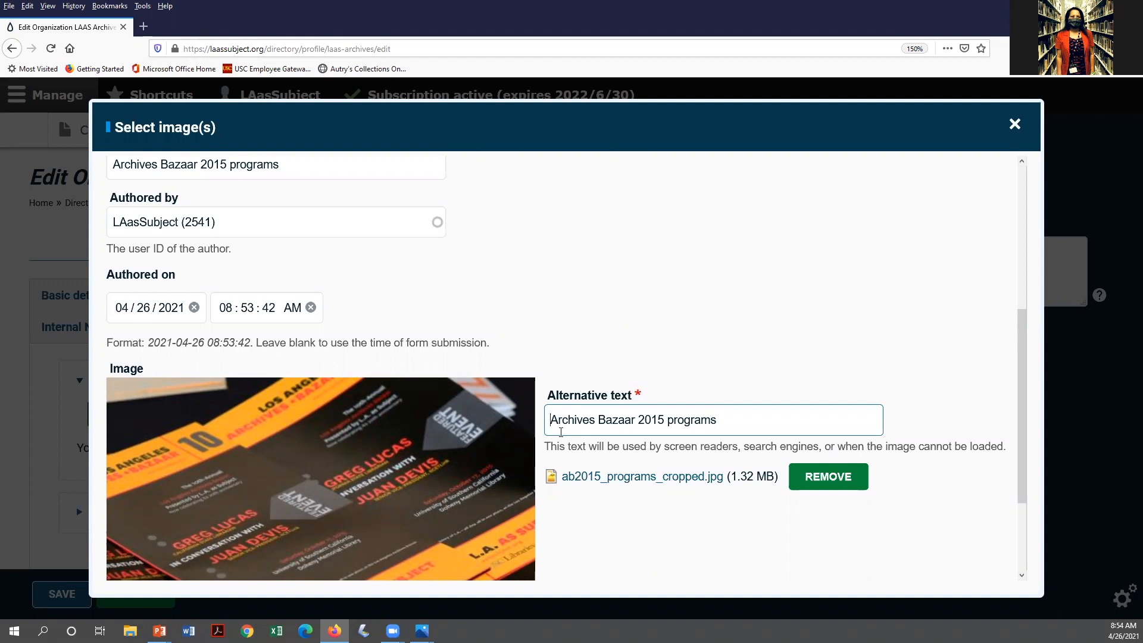
pyautogui.write('Stac')
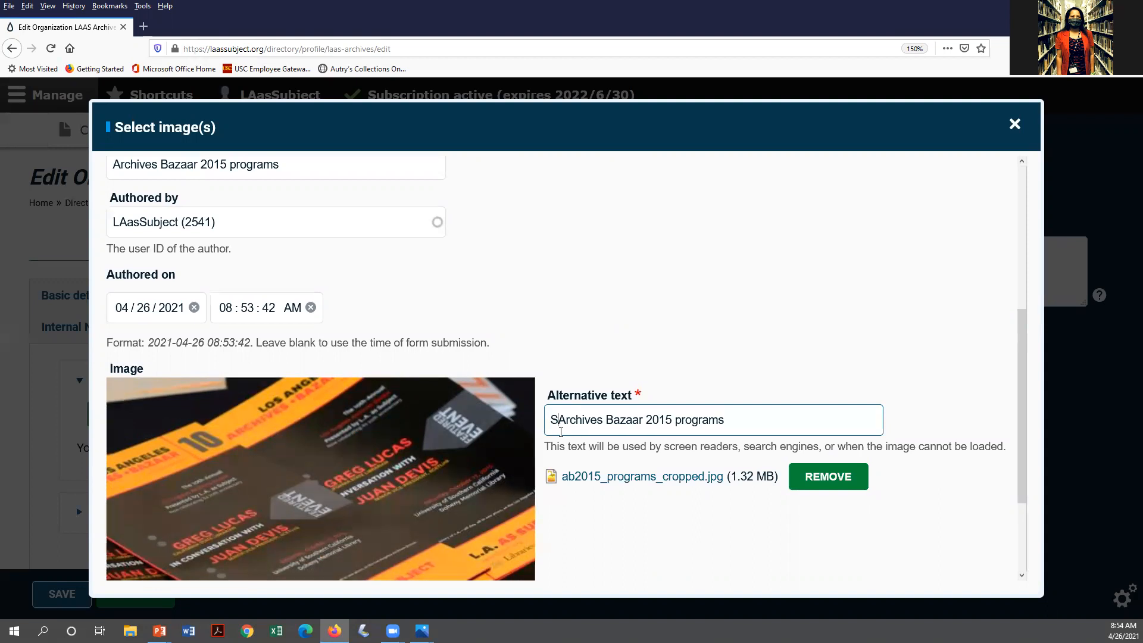
pyautogui.write('k of')
pyautogui.doubleClick(716, 420)
pyautogui.click(716, 420)
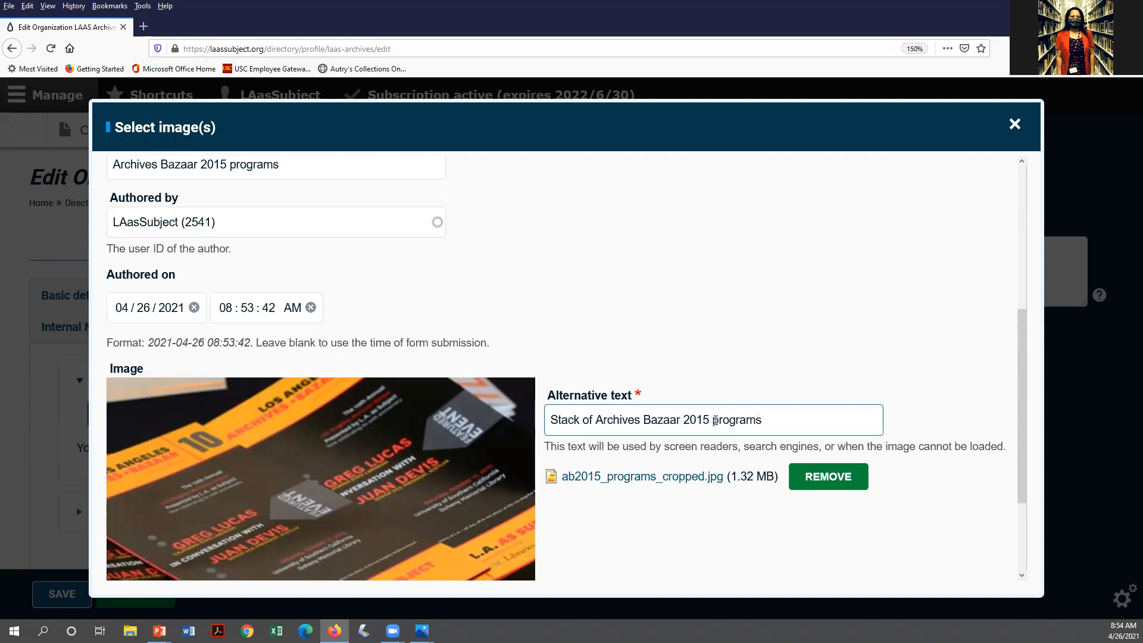
pyautogui.write('published p')
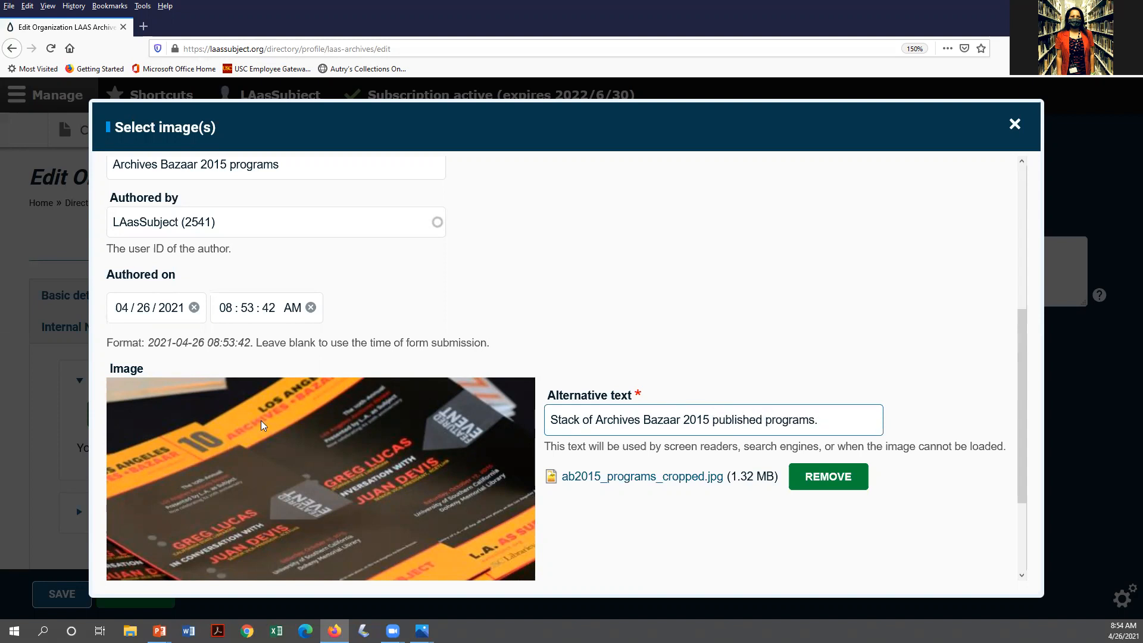
pyautogui.scroll(-2, 262, 428)
pyautogui.scroll(-1, 247, 495)
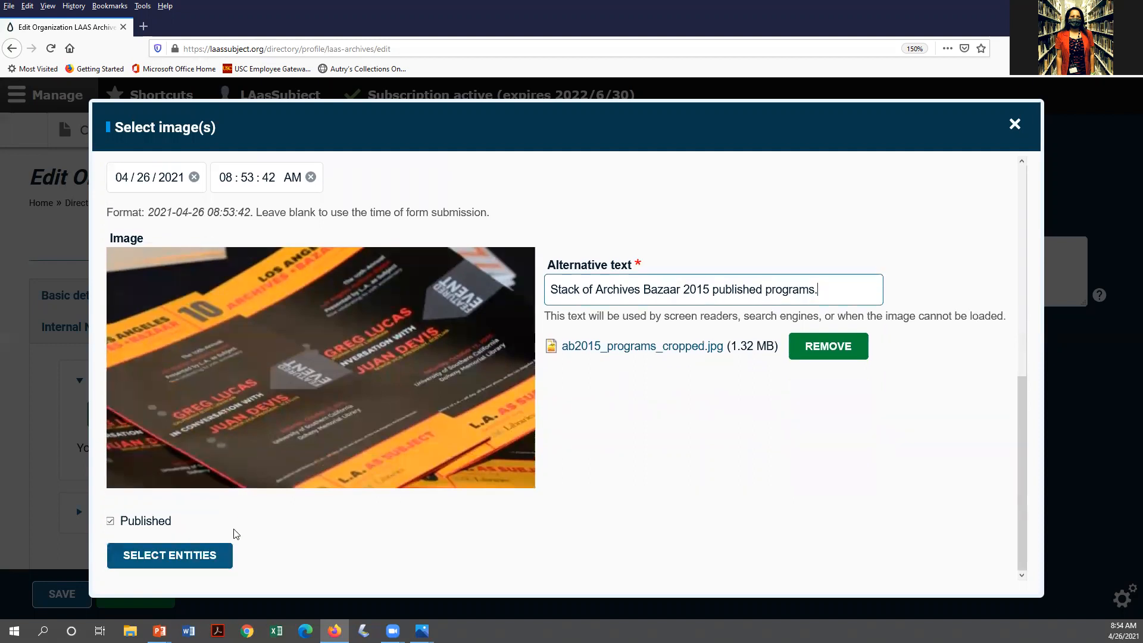
pyautogui.click(214, 562)
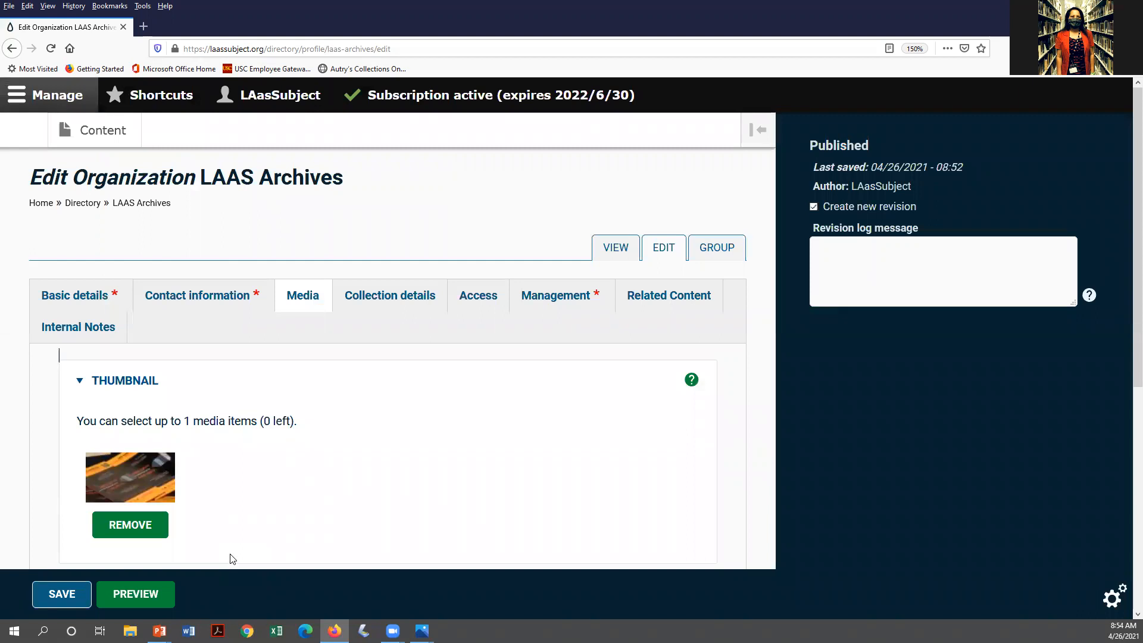
# Upload the abevc_ab2017_crop2.jpg photo in the Banner Image picker
pyautogui.scroll(-3, 286, 507)
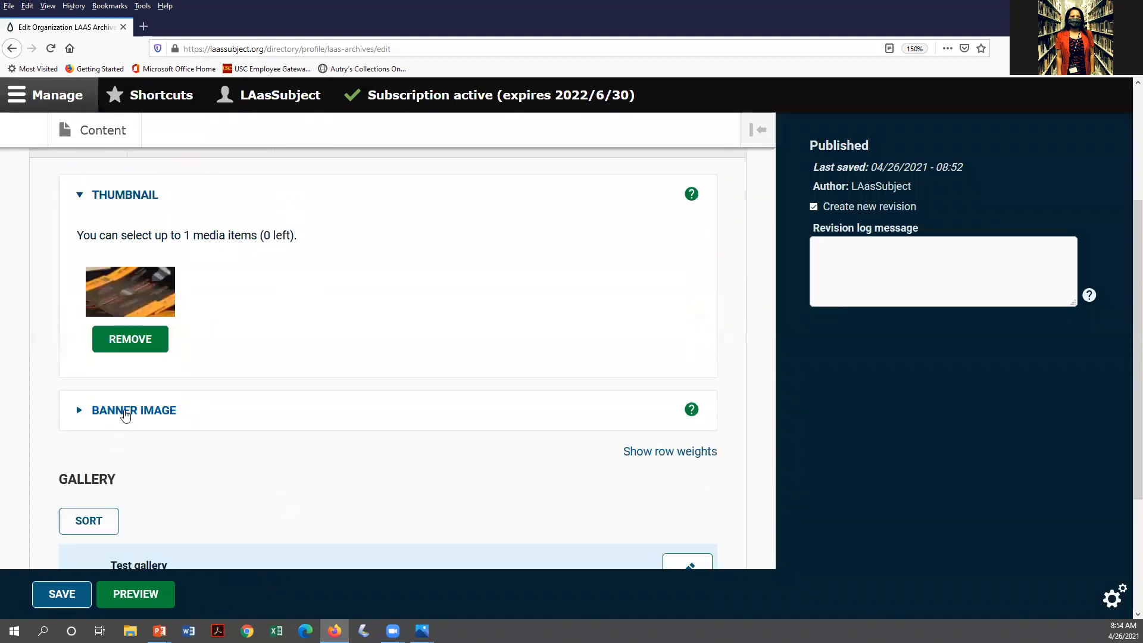
pyautogui.click(125, 410)
pyautogui.click(158, 452)
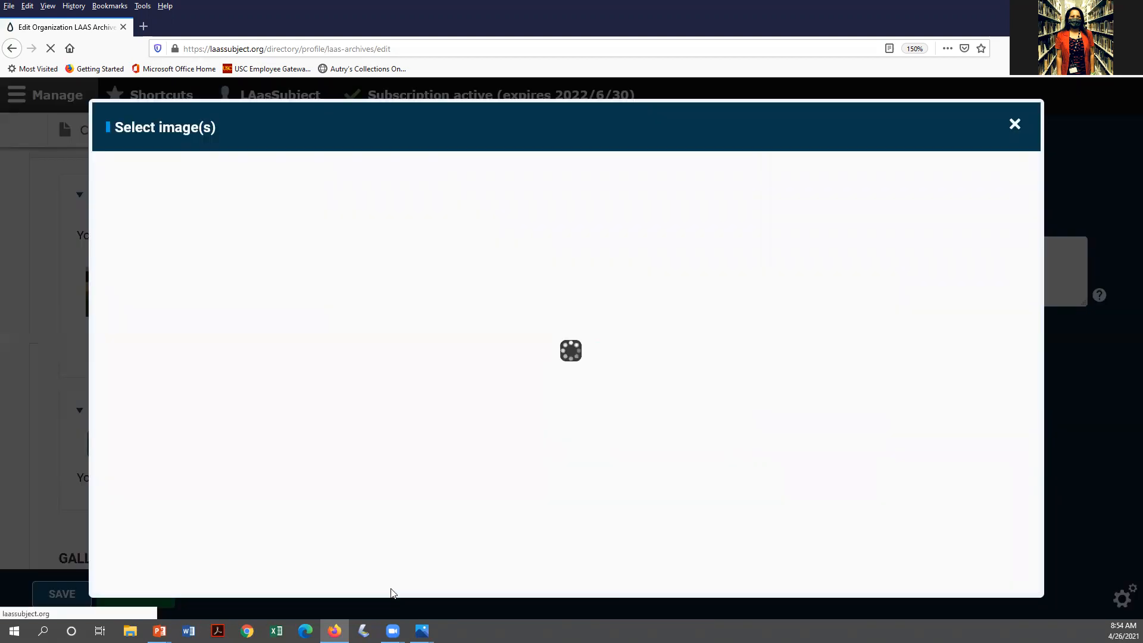
pyautogui.click(558, 351)
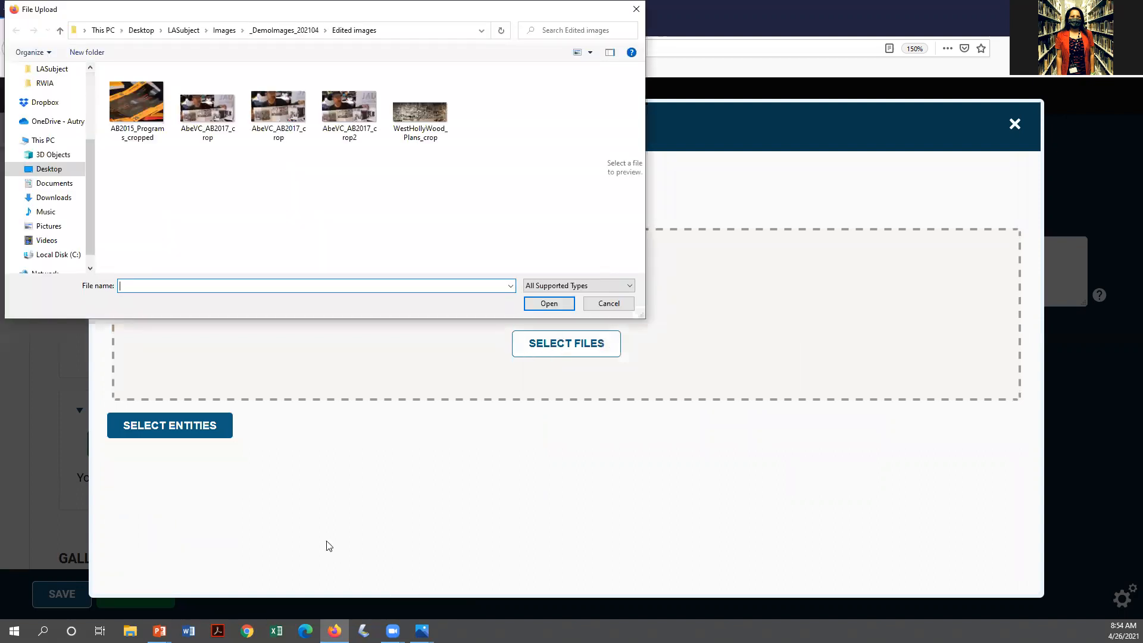
pyautogui.click(346, 99)
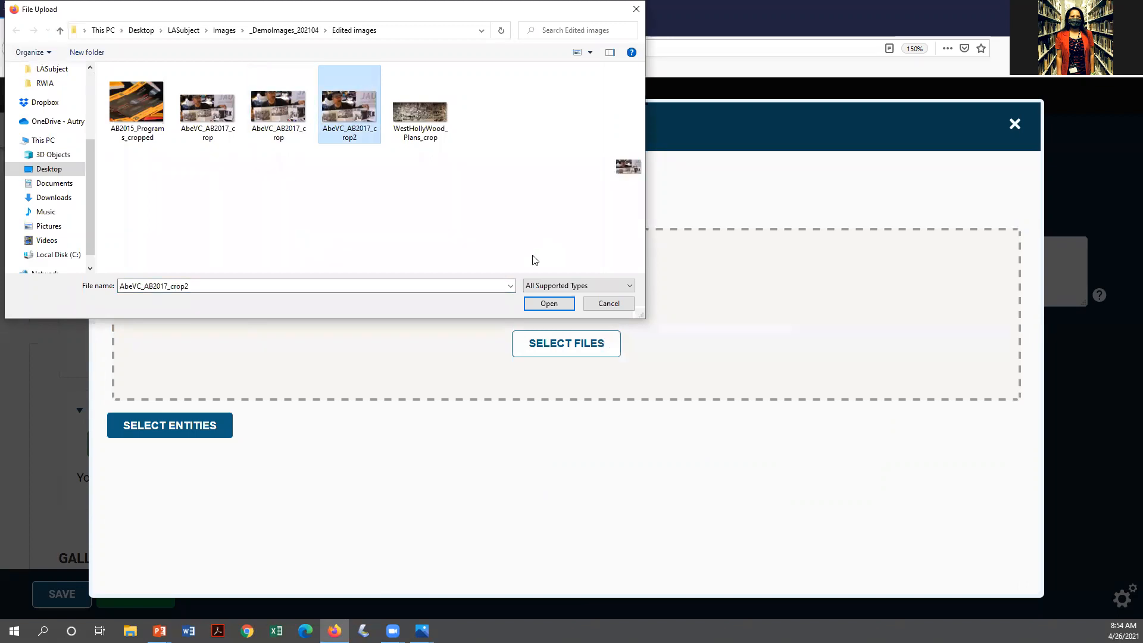
pyautogui.click(549, 303)
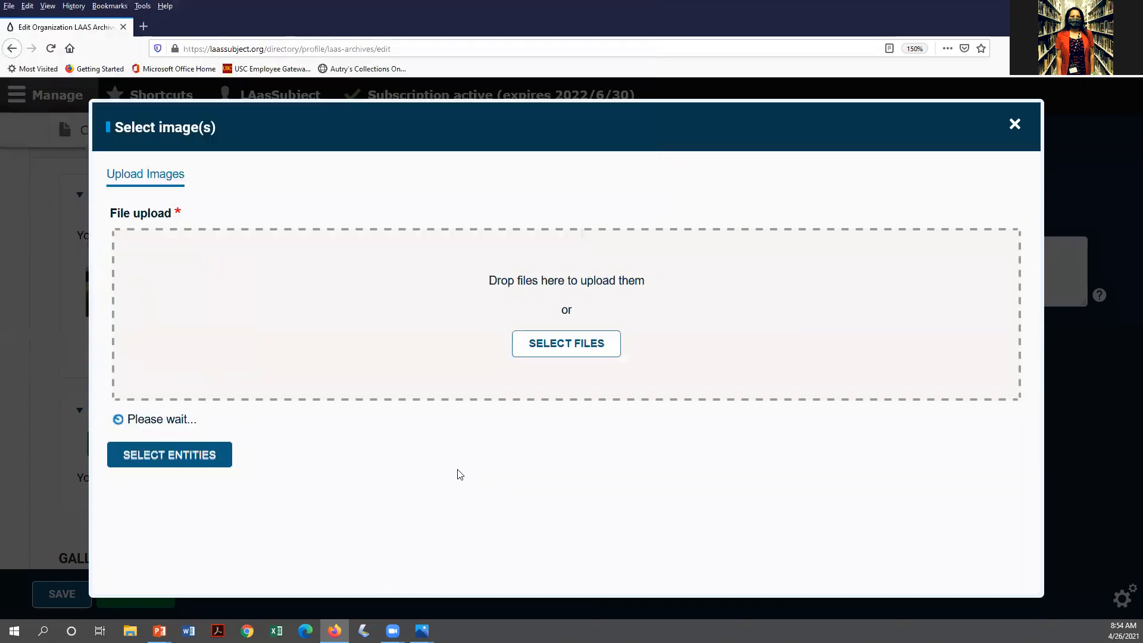
# Name the banner photo after the person from Visual Communications at the Archives Bazaar, and copy it
pyautogui.click(155, 447)
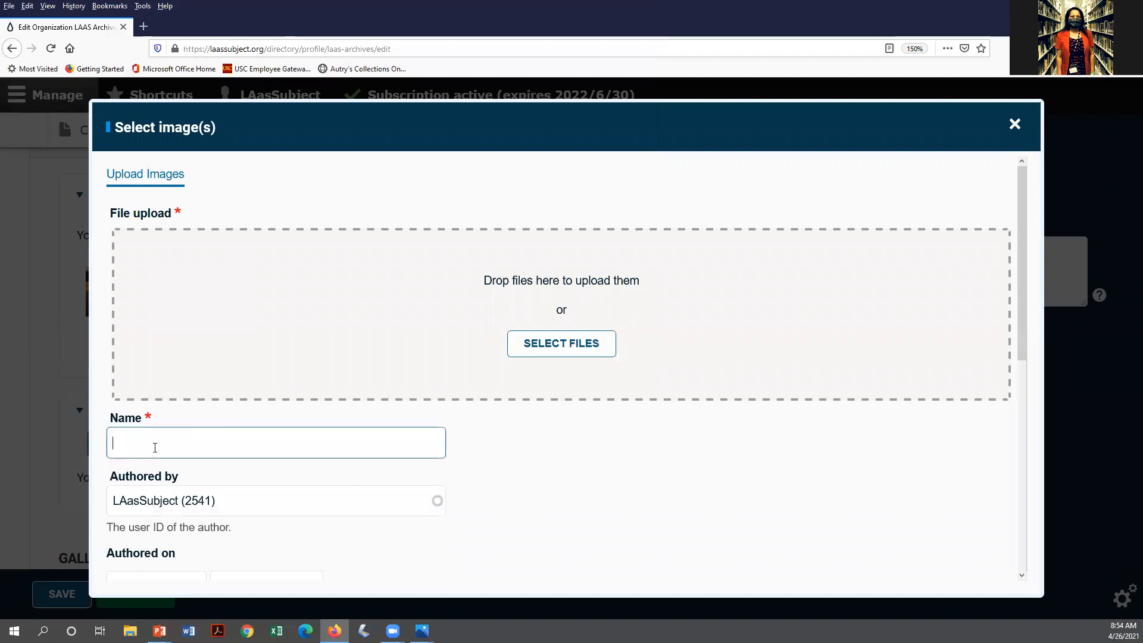
pyautogui.write('ommunications t the')
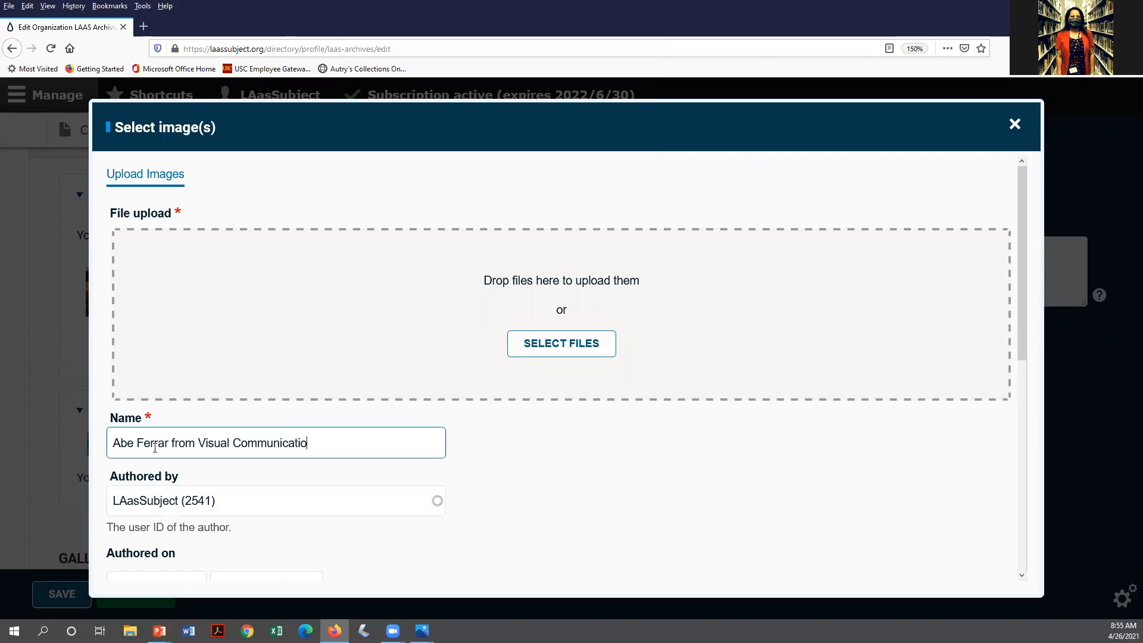
pyautogui.press('BackSpace')
pyautogui.press('BackSpace')
pyautogui.write('the Archives Baza')
pyautogui.hotkey('ctrl', 'shift', 'Left')
pyautogui.hotkey('ctrl', 'shift', 'Left')
pyautogui.hotkey('ctrl', 'shift', 'Left')
pyautogui.hotkey('ctrl', 'shift', 'Left')
pyautogui.hotkey('ctrl', 'shift', 'Left')
pyautogui.hotkey('ctrl', 'shift', 'Left')
pyautogui.hotkey('ctrl', 'shift', 'Left')
pyautogui.hotkey('ctrl', 'shift', 'Left')
pyautogui.hotkey('ctrl', 'shift', 'Left')
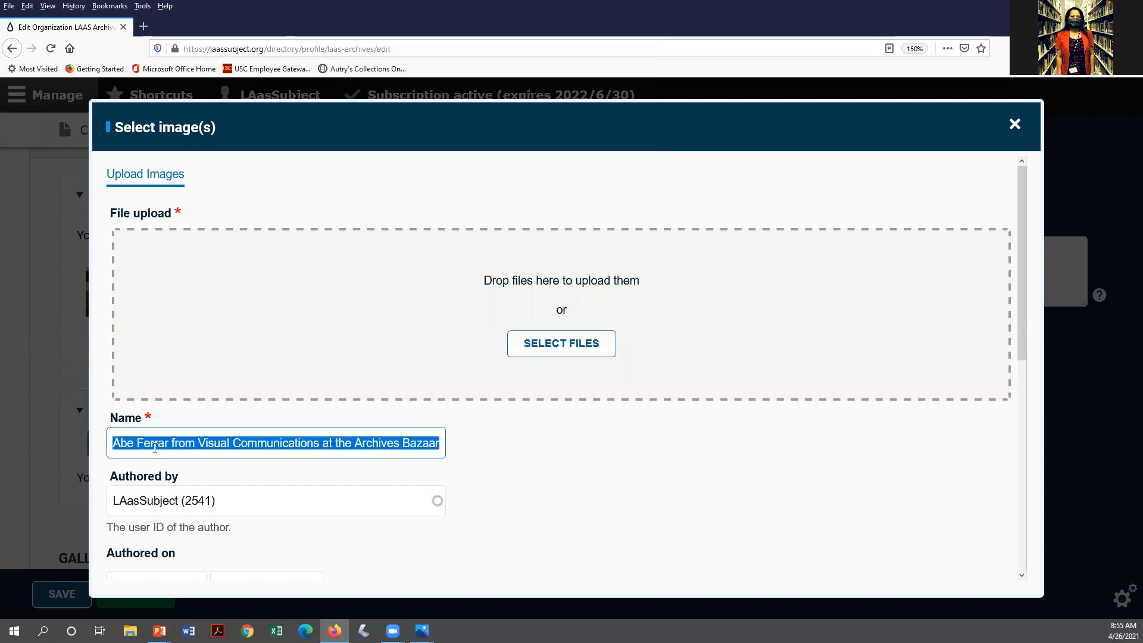
pyautogui.hotkey('ctrl', 'c')
# Paste the name as alt text and attach the photo as the banner image
pyautogui.scroll(-5, 159, 448)
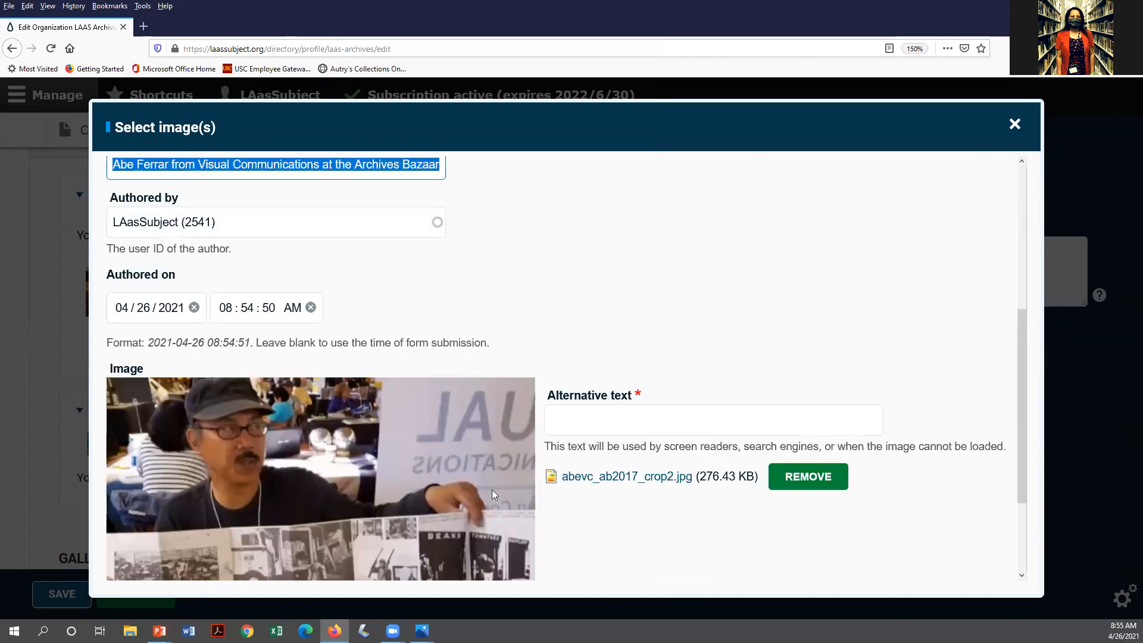
pyautogui.click(616, 422)
pyautogui.hotkey('ctrl', 'v')
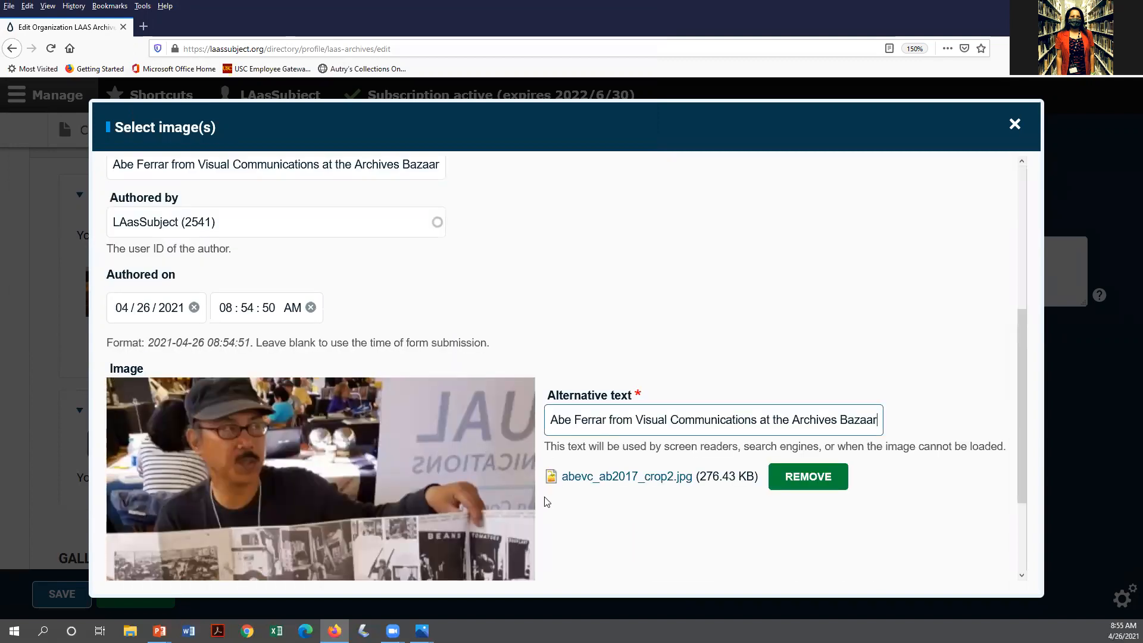
pyautogui.scroll(-3, 382, 510)
pyautogui.click(158, 558)
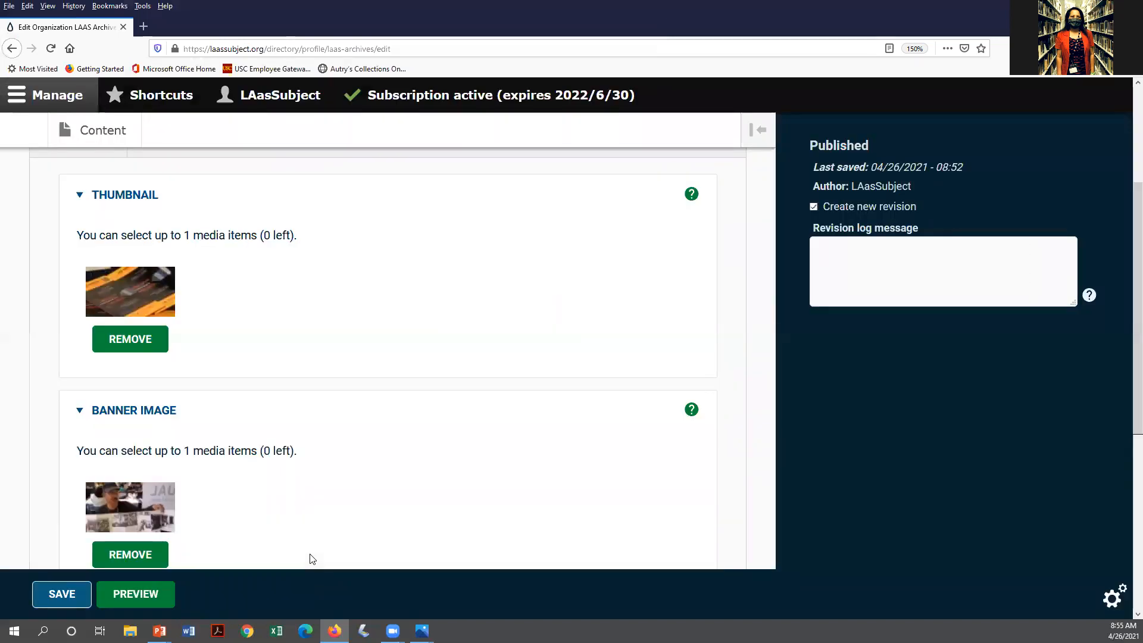
# Preview the LAAS Archives page and scroll through the new banner and programs thumbnail
pyautogui.scroll(-4, 273, 473)
pyautogui.scroll(-1, 274, 474)
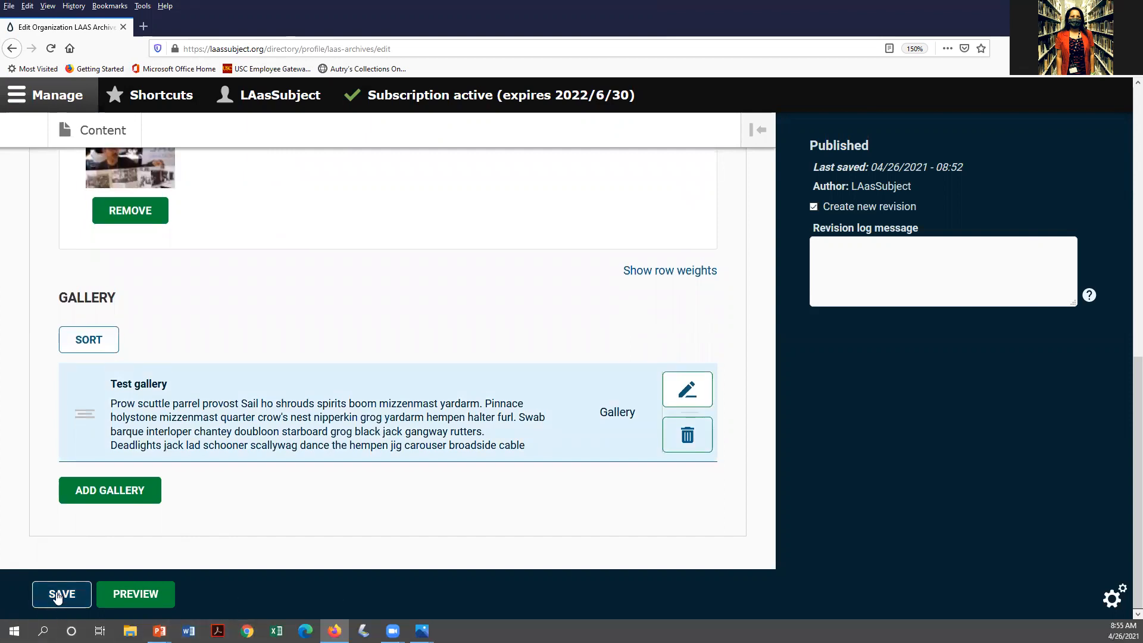
pyautogui.click(142, 597)
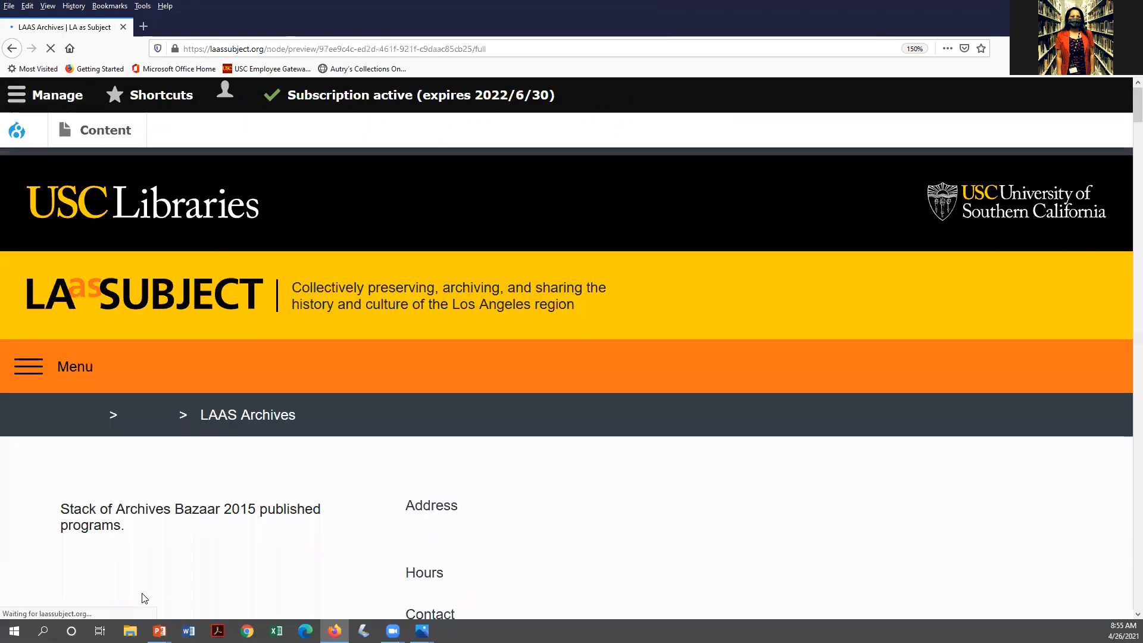
pyautogui.scroll(-5, 211, 547)
pyautogui.scroll(3, 212, 543)
pyautogui.scroll(-3, 211, 544)
pyautogui.scroll(2, 213, 548)
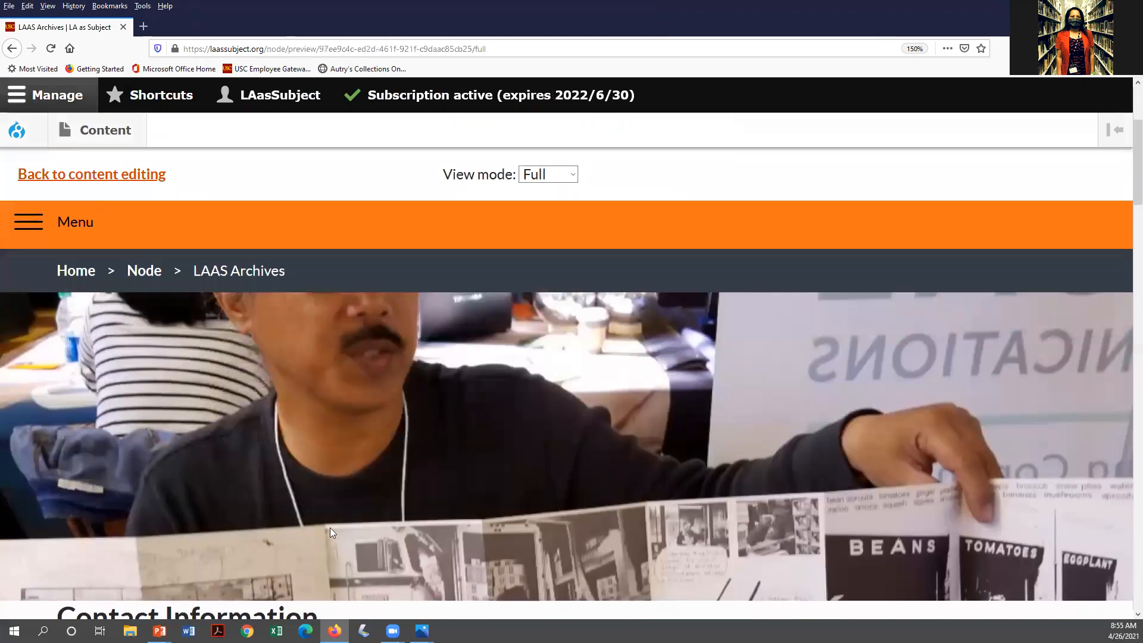
pyautogui.scroll(-4, 344, 516)
pyautogui.scroll(-1, 344, 515)
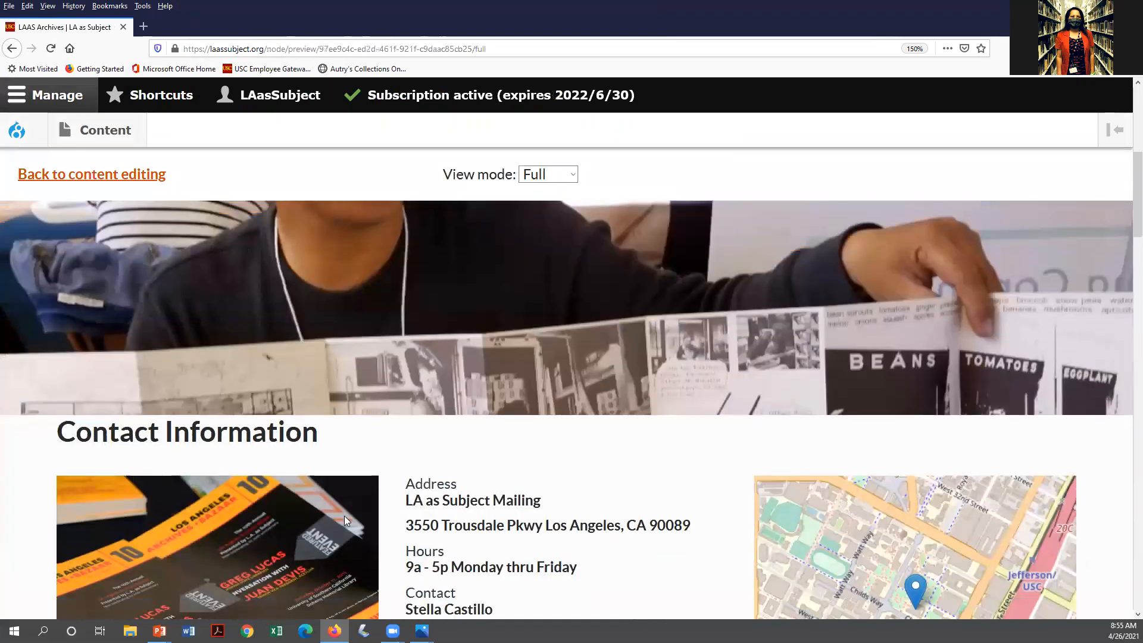
pyautogui.scroll(-5, 344, 515)
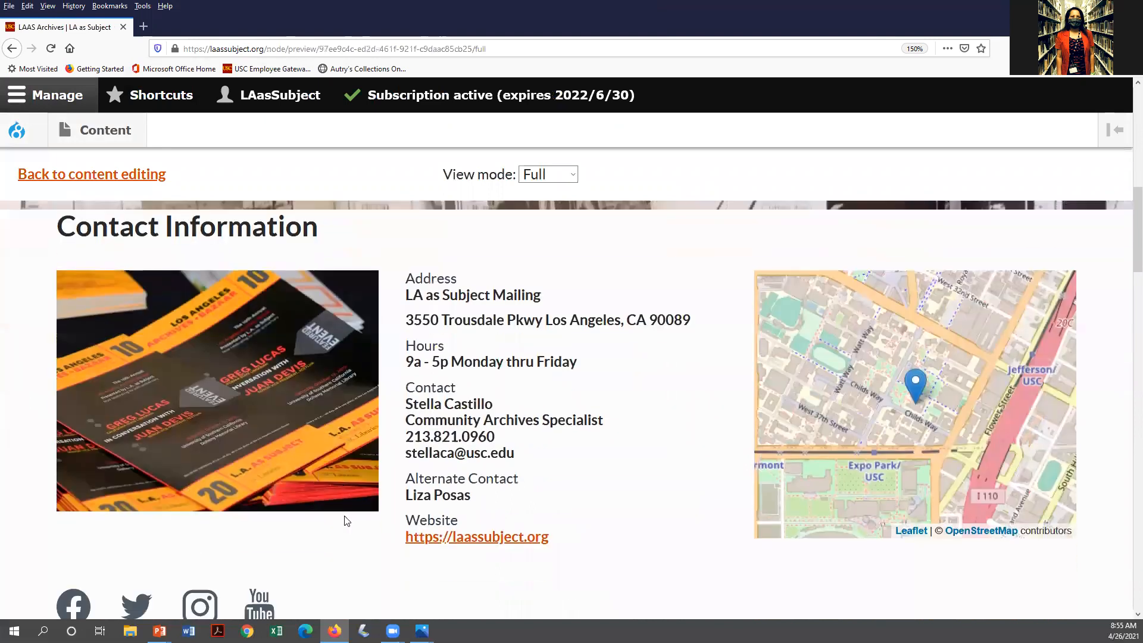
pyautogui.scroll(6, 300, 463)
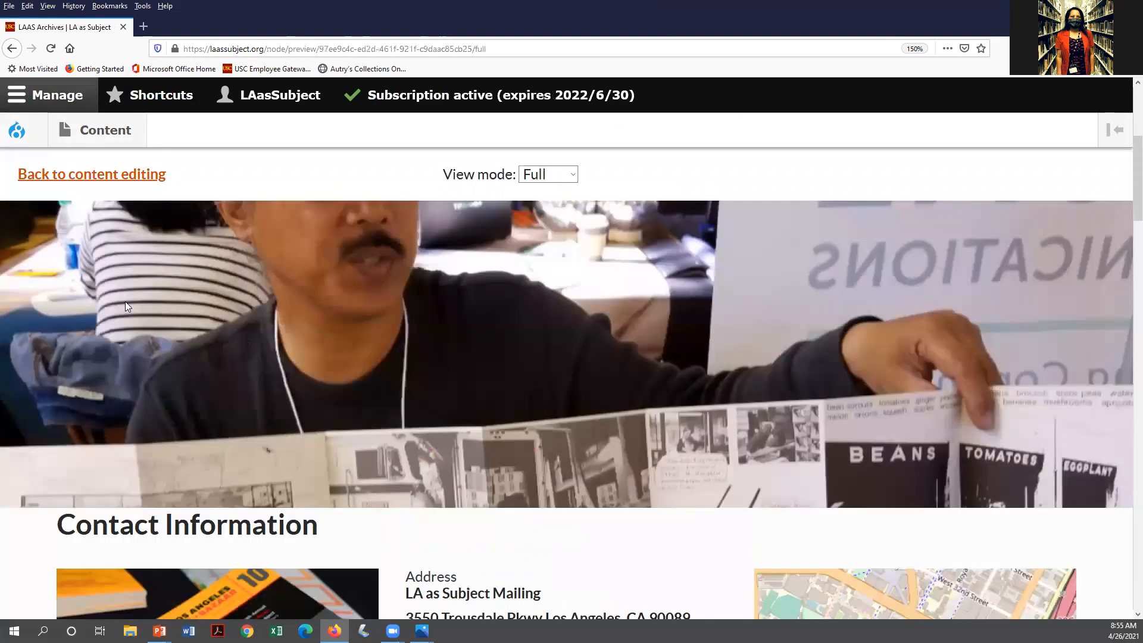
# Return to editing and remove the current banner image in the Media settings
pyautogui.click(99, 175)
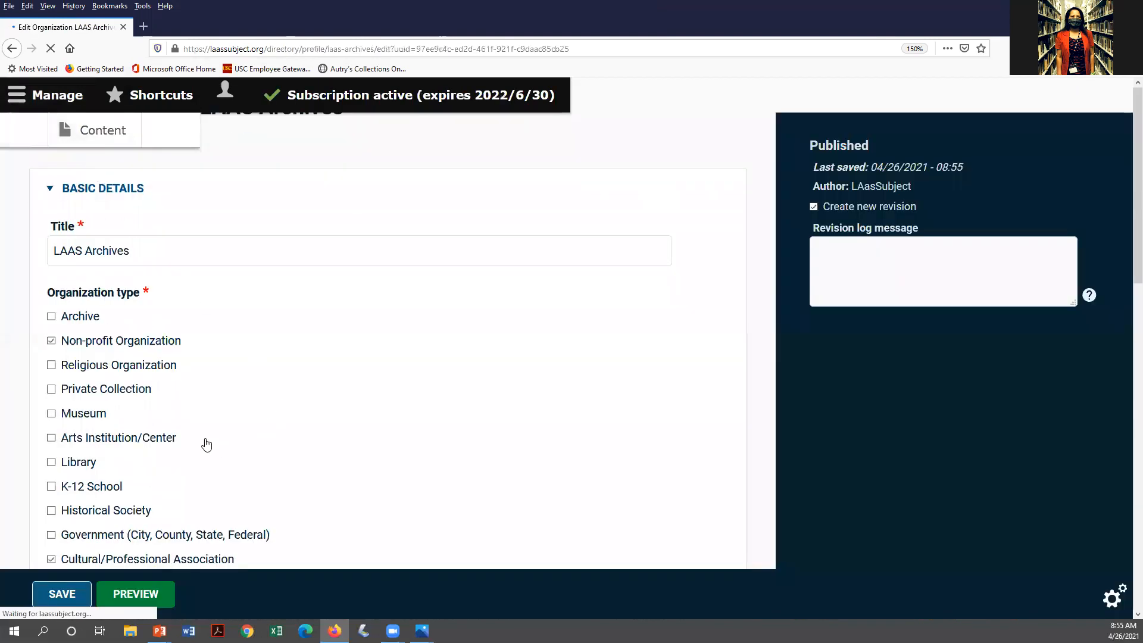
pyautogui.click(302, 296)
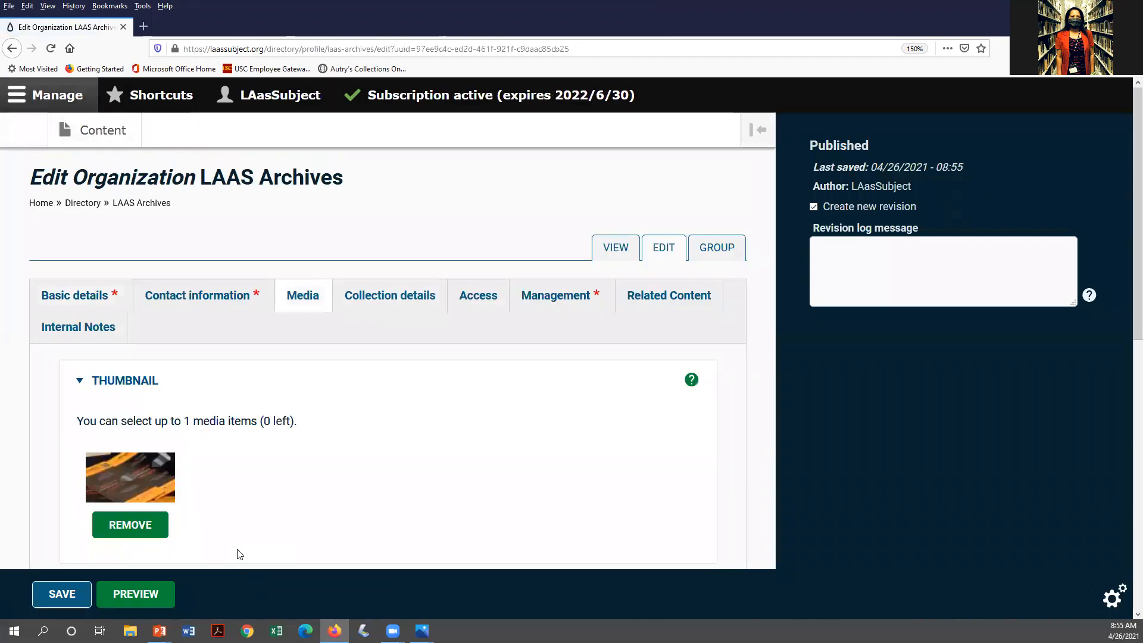
pyautogui.scroll(-6, 237, 552)
pyautogui.click(132, 369)
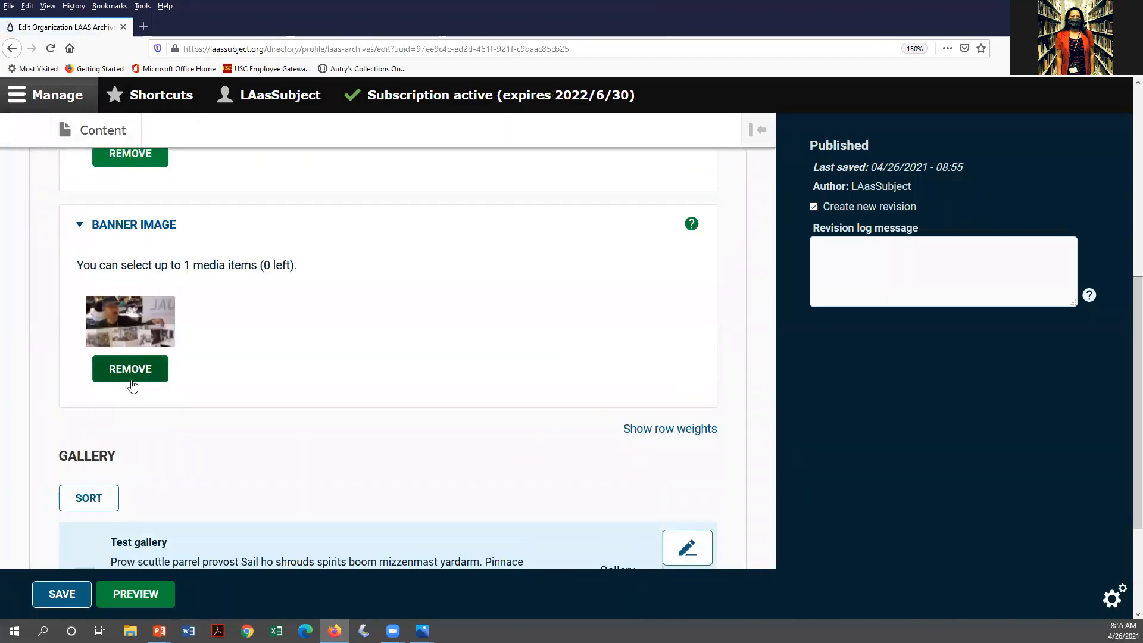
# Upload WestHollyWood_Plans_crop as banner, named 'City plans from the West Hollywood archives'
pyautogui.click(138, 238)
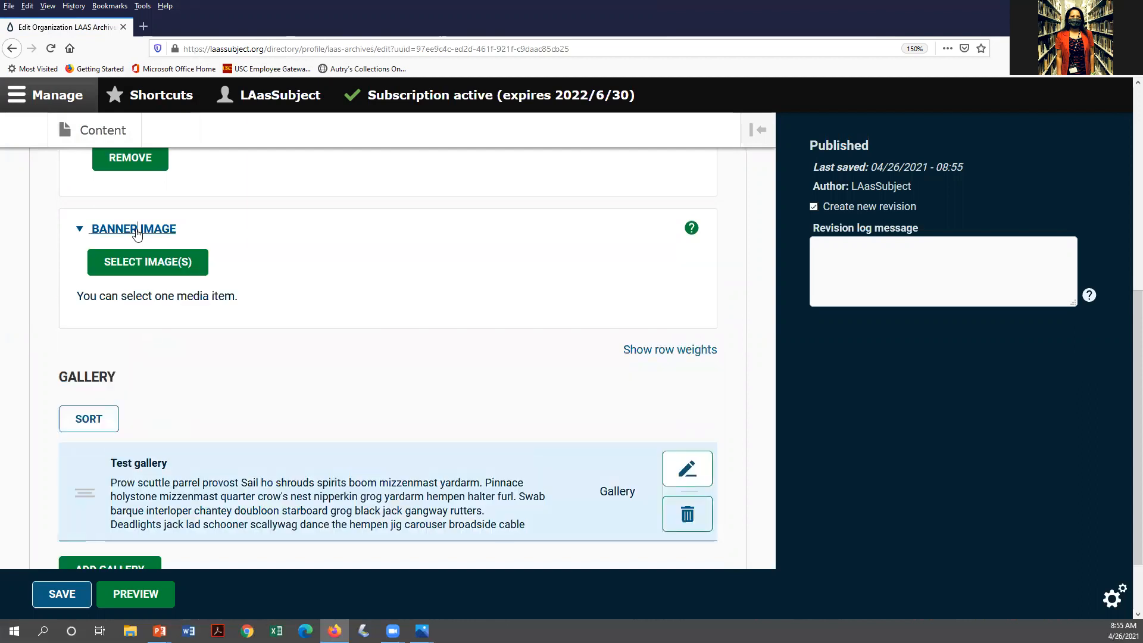
pyautogui.click(150, 263)
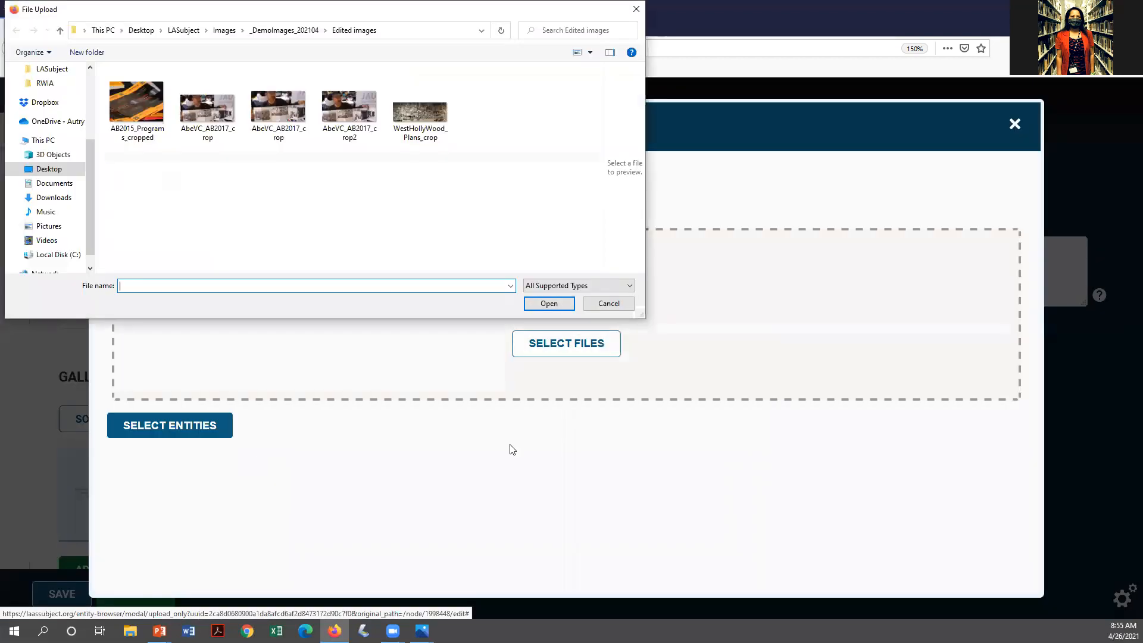
pyautogui.click(438, 122)
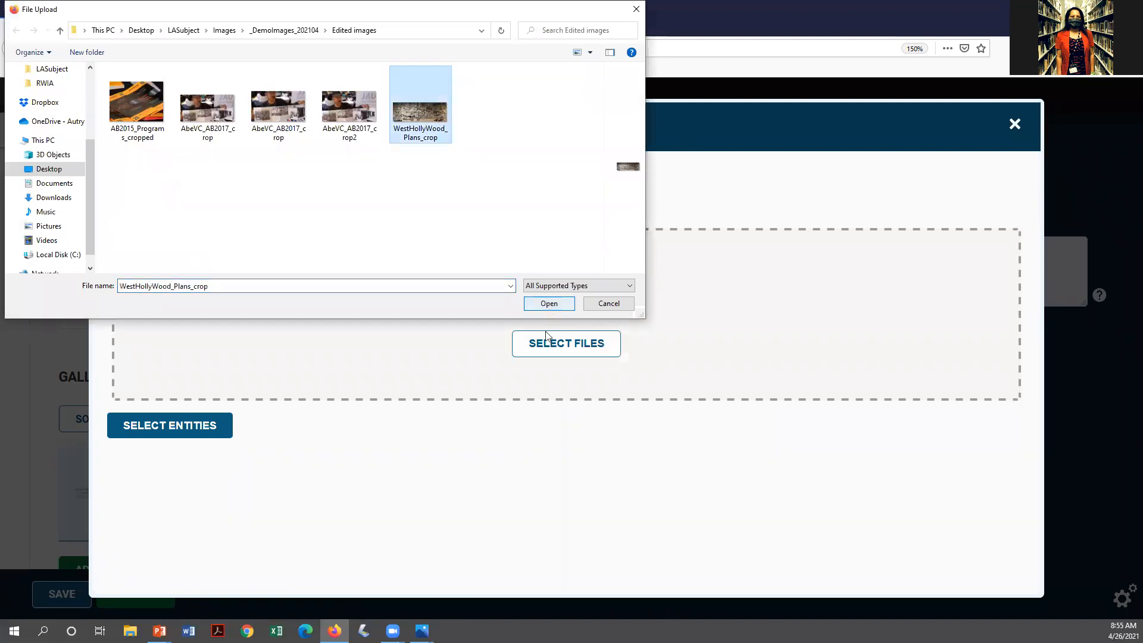
pyautogui.click(549, 304)
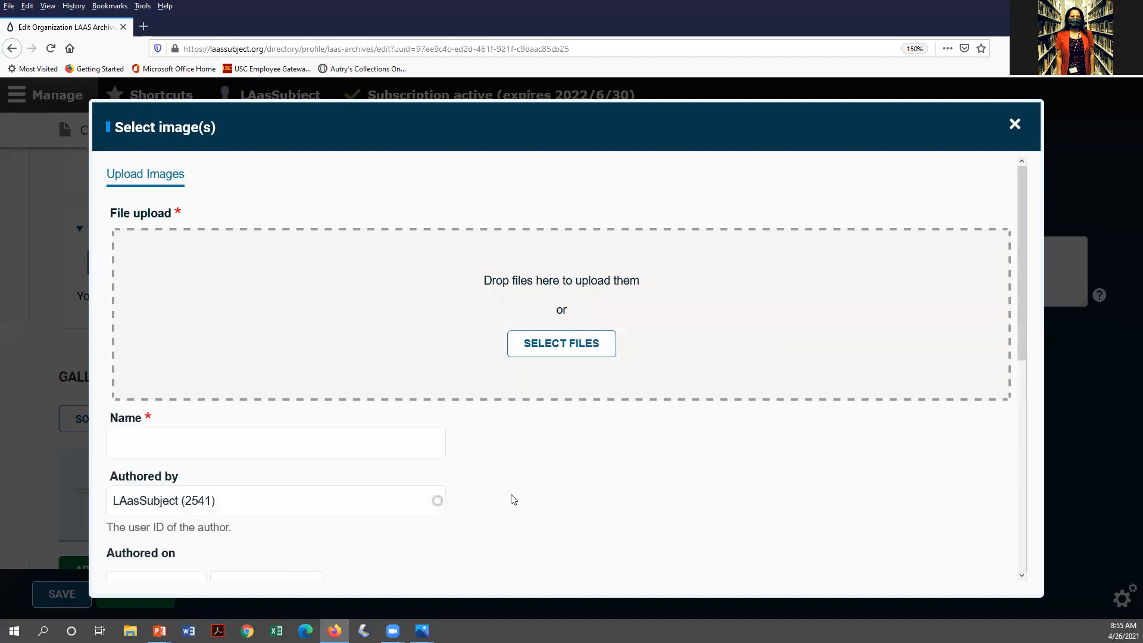
pyautogui.click(335, 451)
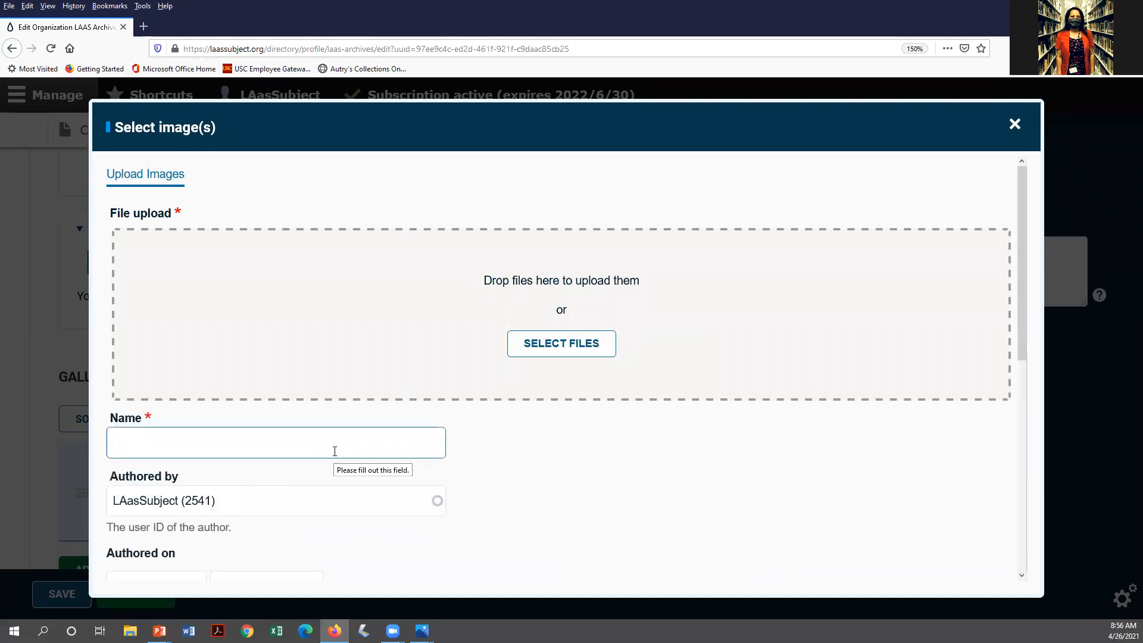
pyautogui.write('City plans from the West Hollywood archives')
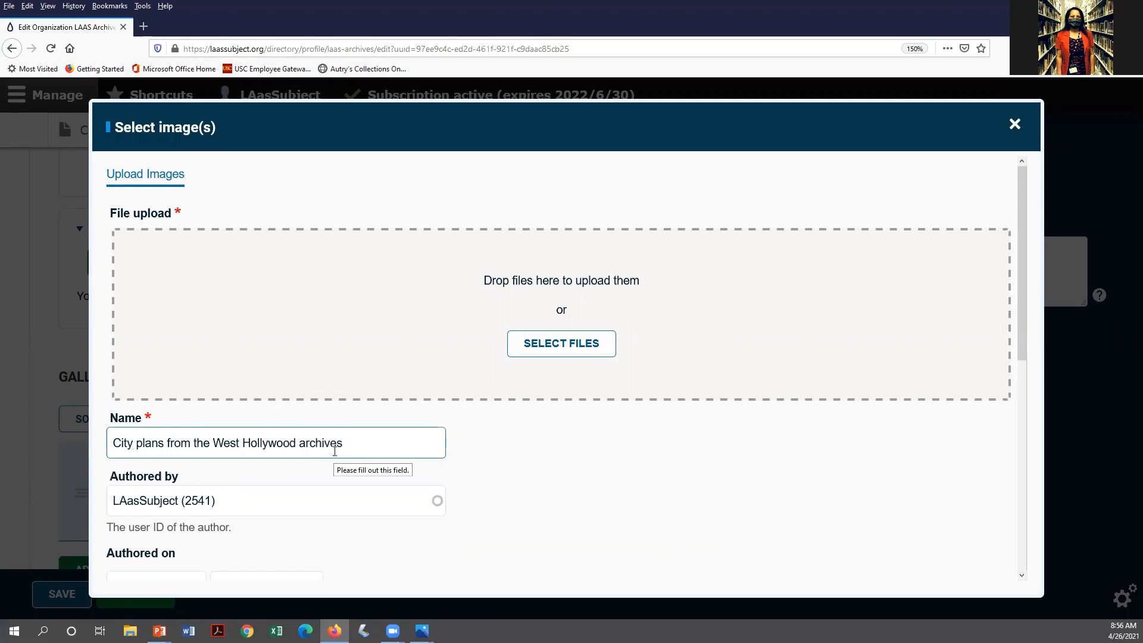
pyautogui.hotkey('ctrl', 'shift', 'Left')
pyautogui.hotkey('ctrl', 'shift', 'Left')
pyautogui.hotkey('ctrl', 'shift', 'Left')
pyautogui.hotkey('ctrl', 'shift', 'Left')
pyautogui.hotkey('ctrl', 'shift', 'Left')
pyautogui.hotkey('ctrl', 'shift', 'Left')
pyautogui.hotkey('ctrl', 'shift', 'Left')
pyautogui.hotkey('ctrl', 'c')
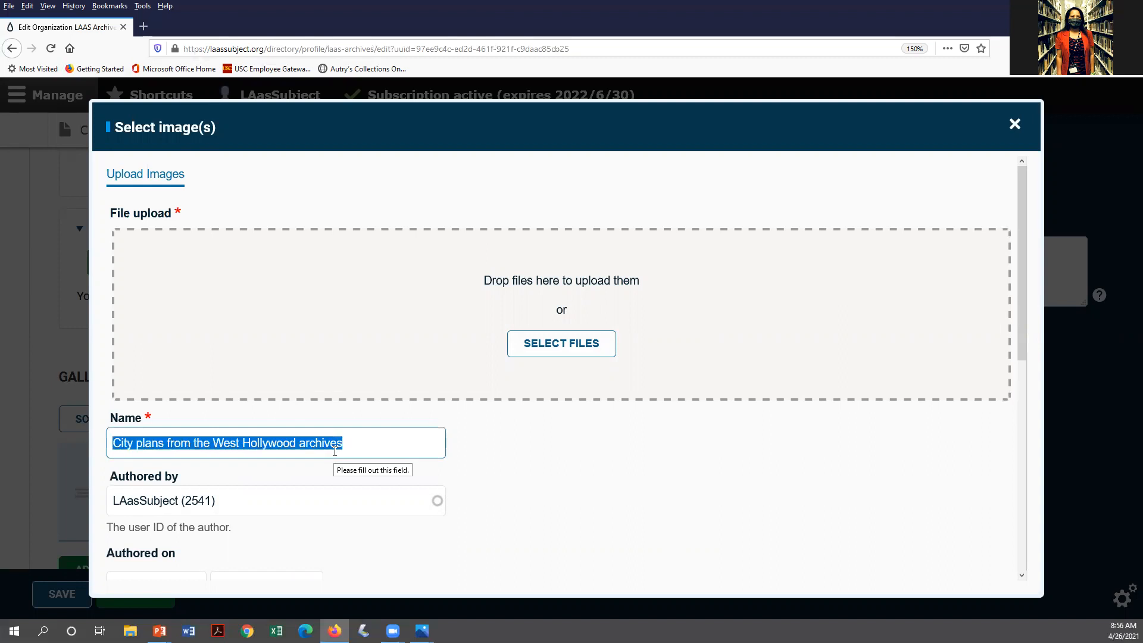
pyautogui.scroll(-6, 650, 311)
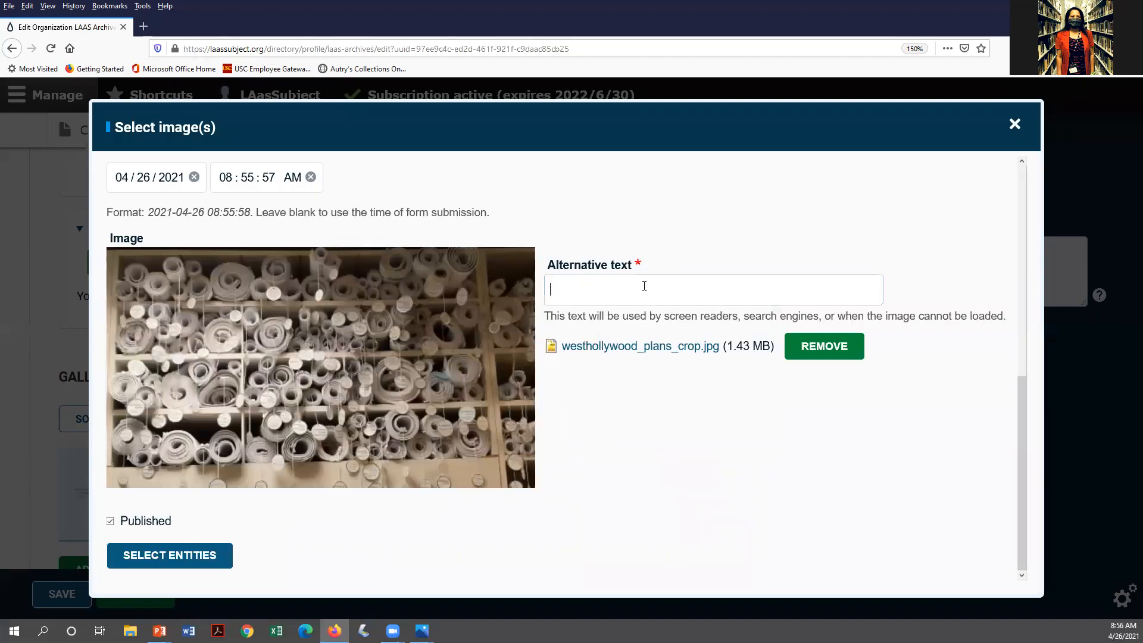
# Set alt text 'Rolls of city plans in a wall shelf. Plans are from the West Hollywood archives.' and attach the banner
pyautogui.click(644, 286)
pyautogui.hotkey('ctrl', 'v')
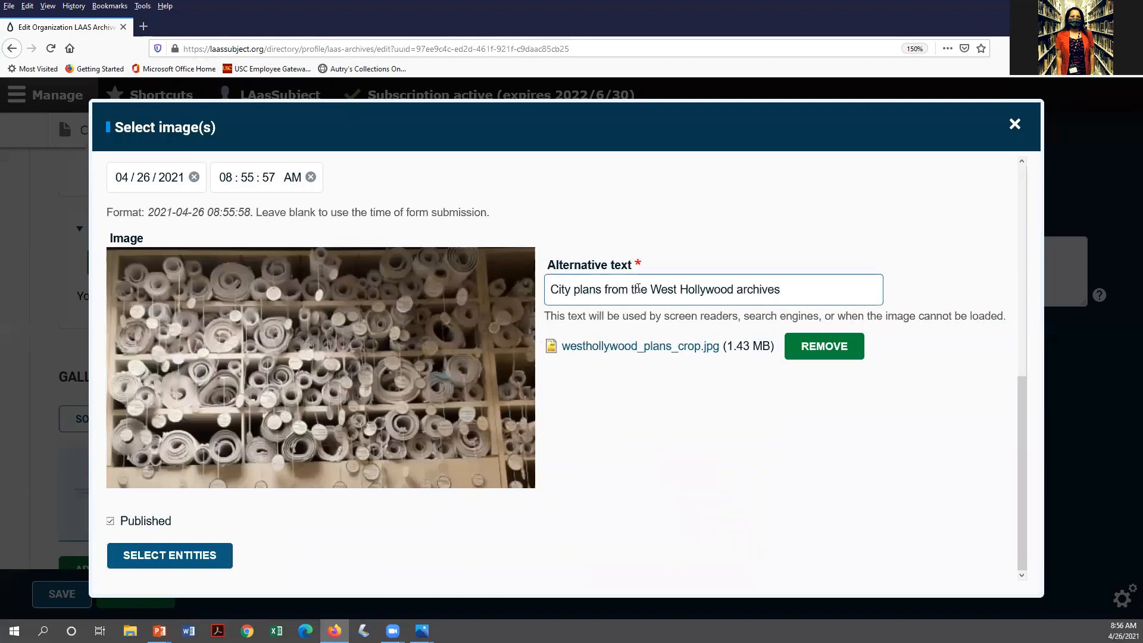
pyautogui.click(550, 290)
pyautogui.write('Rol')
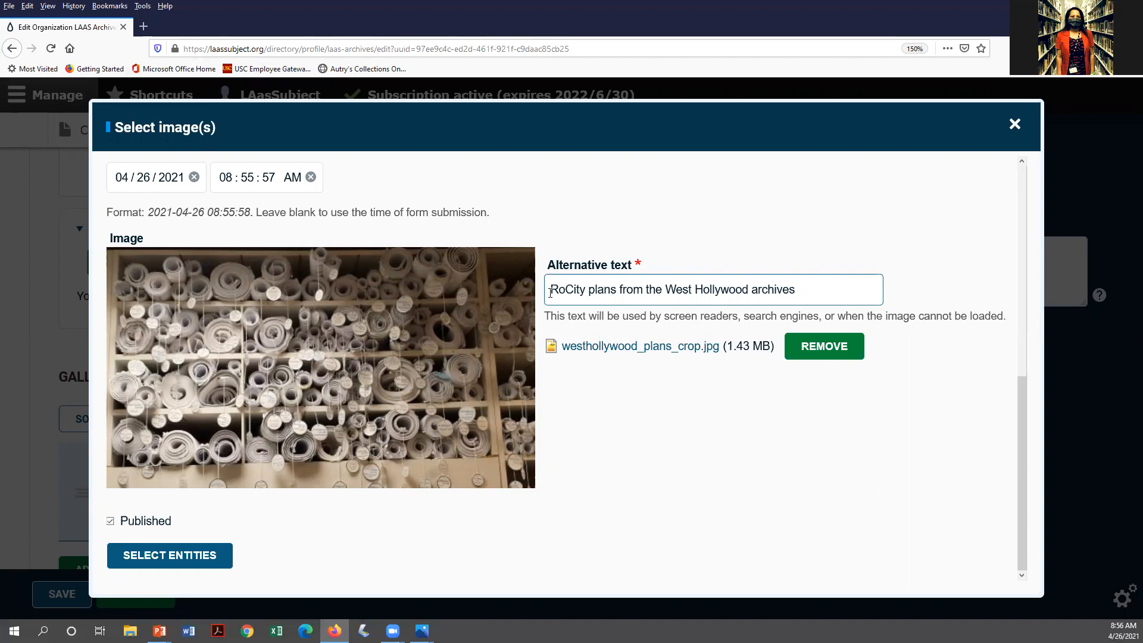
pyautogui.write('ls of')
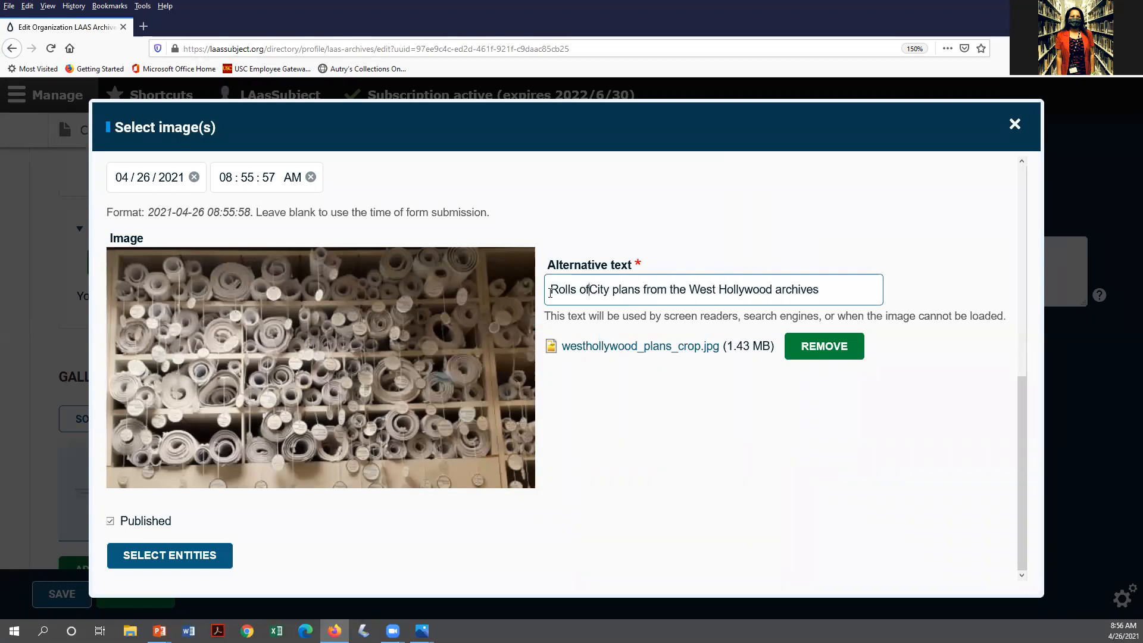
pyautogui.press('BackSpace')
pyautogui.write('c')
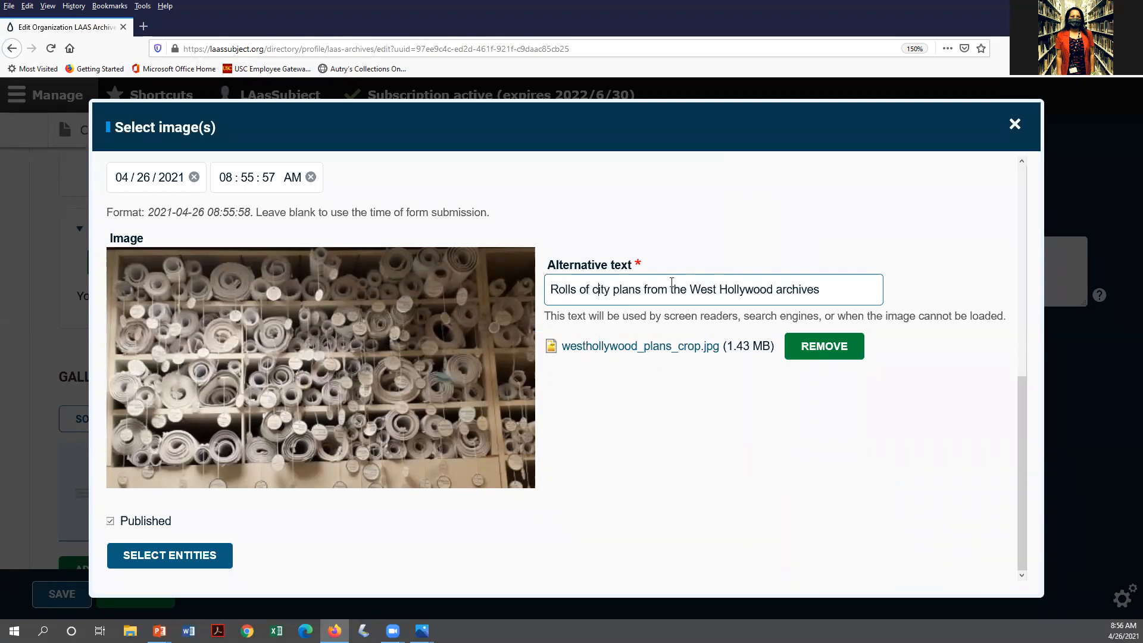
pyautogui.write(' in a wall ')
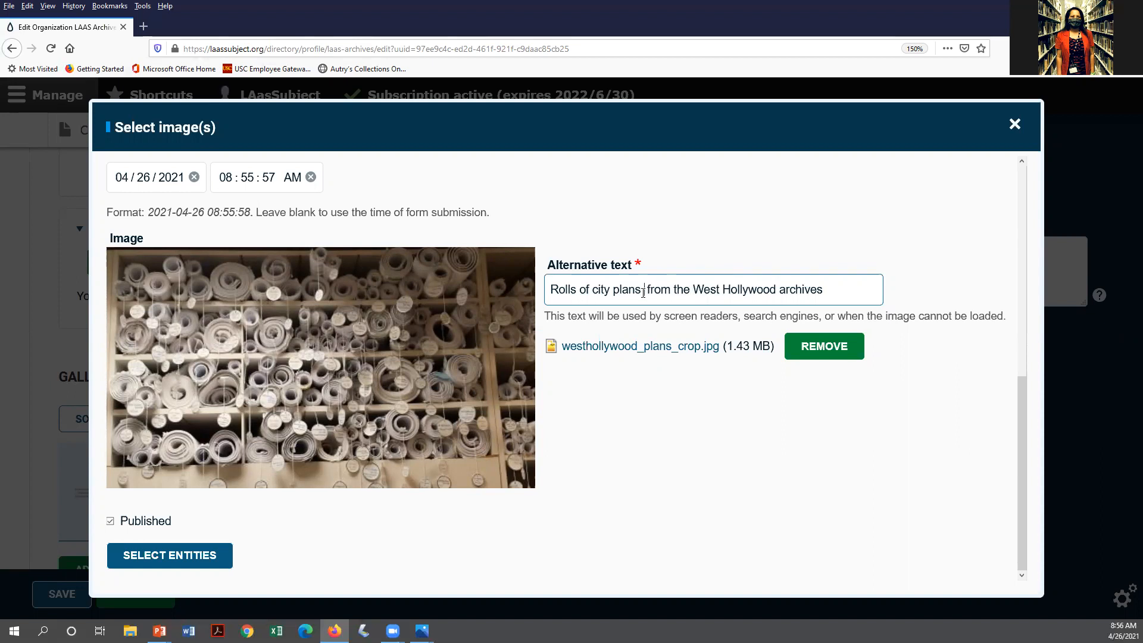
pyautogui.write('s in a wall s')
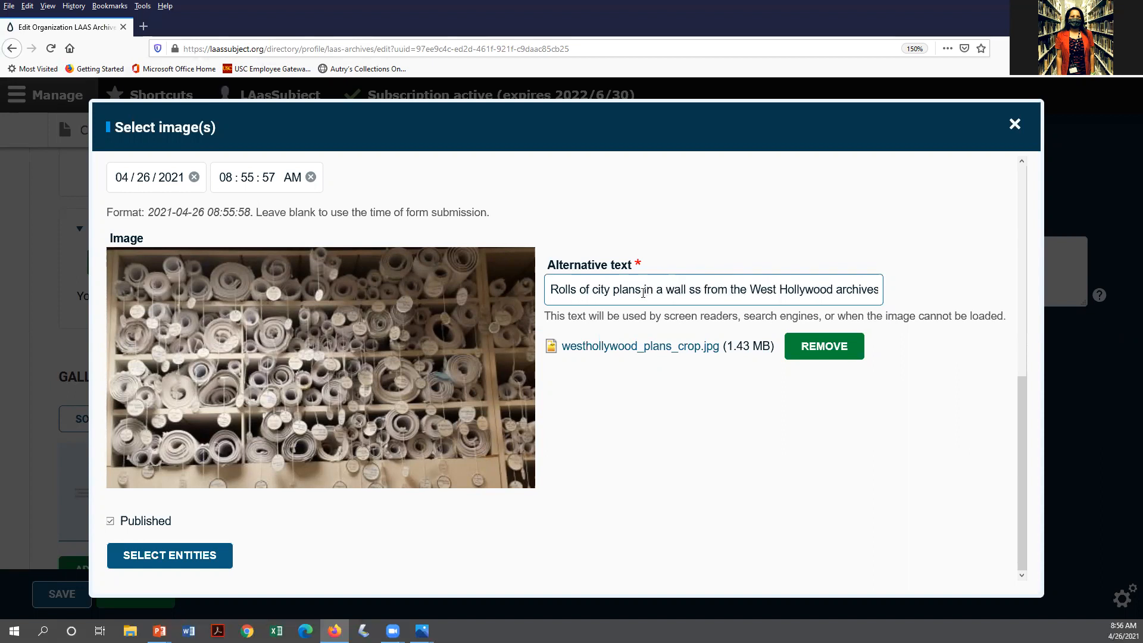
pyautogui.write('helf. P')
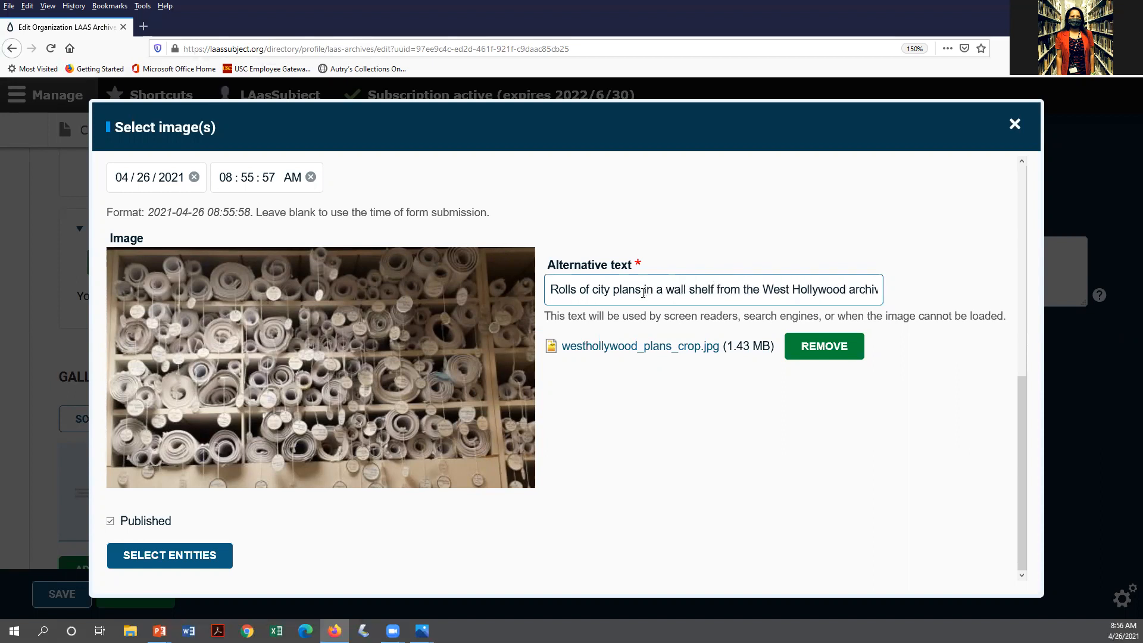
pyautogui.write('La')
pyautogui.press('BackSpace')
pyautogui.press('BackSpace')
pyautogui.write('lans are')
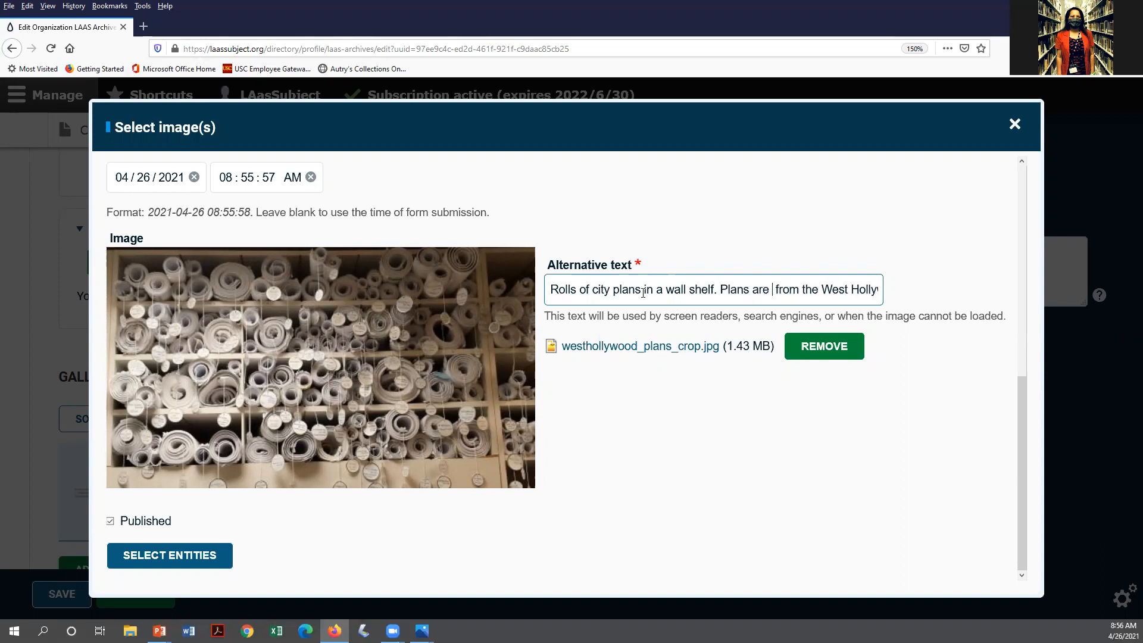
pyautogui.press('BackSpace')
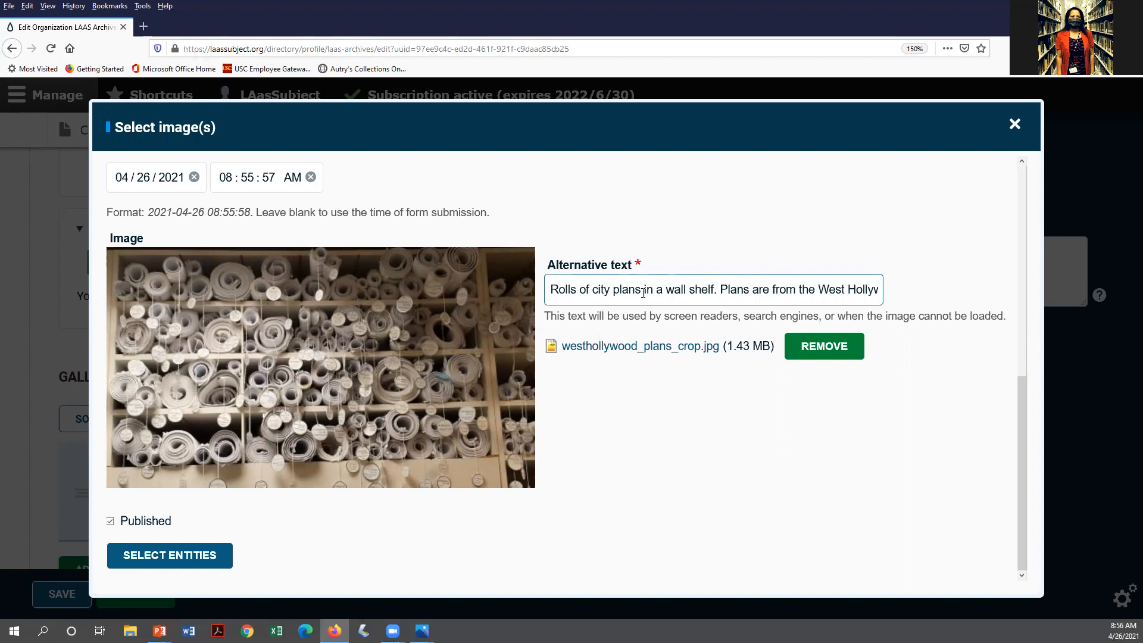
pyautogui.press('Right')
pyautogui.press('Right')
pyautogui.press('Right')
pyautogui.press('Right')
pyautogui.press('Right')
pyautogui.press('Right')
pyautogui.press('Right')
pyautogui.press('Right')
pyautogui.press('Right')
pyautogui.press('Right')
pyautogui.press('Right')
pyautogui.press('Right')
pyautogui.press('Right')
pyautogui.press('Right')
pyautogui.press('Right')
pyautogui.press('Right')
pyautogui.press('Right')
pyautogui.press('Right')
pyautogui.press('Right')
pyautogui.press('Right')
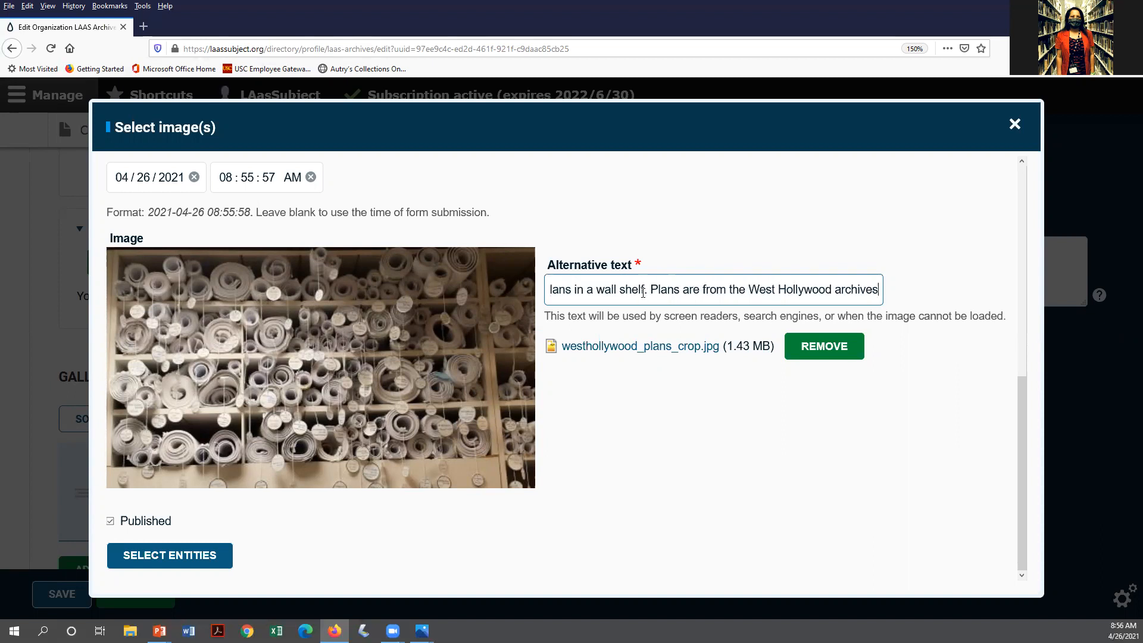
pyautogui.write('.')
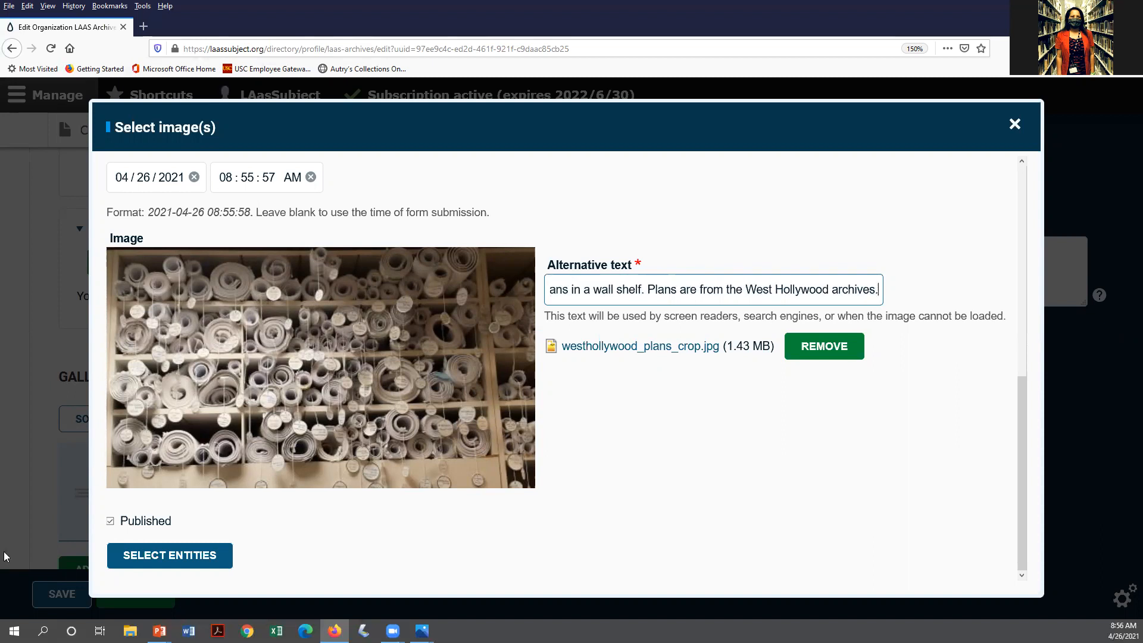
pyautogui.click(153, 555)
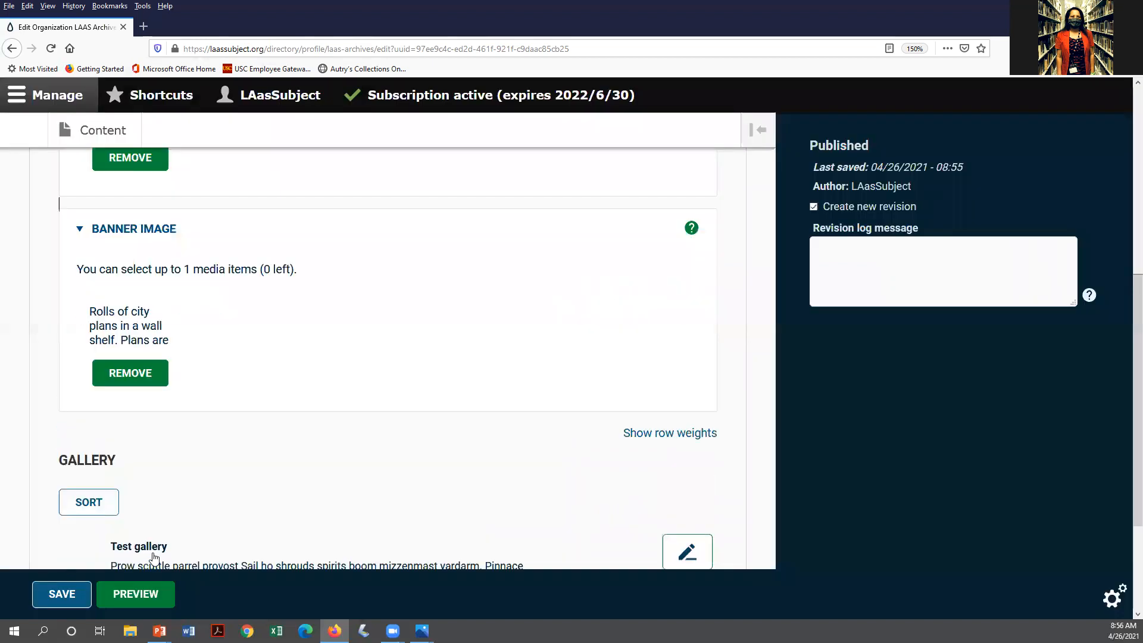
# Save the LAAS Archives profile and check the city plans banner on the public page
pyautogui.scroll(-3, 225, 510)
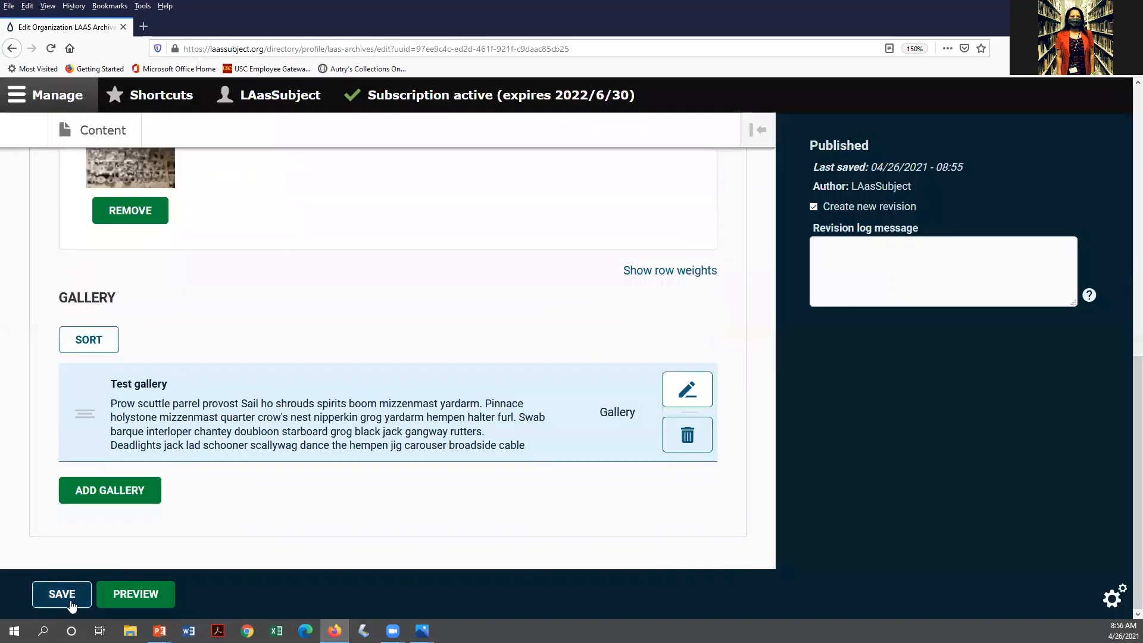
pyautogui.click(63, 597)
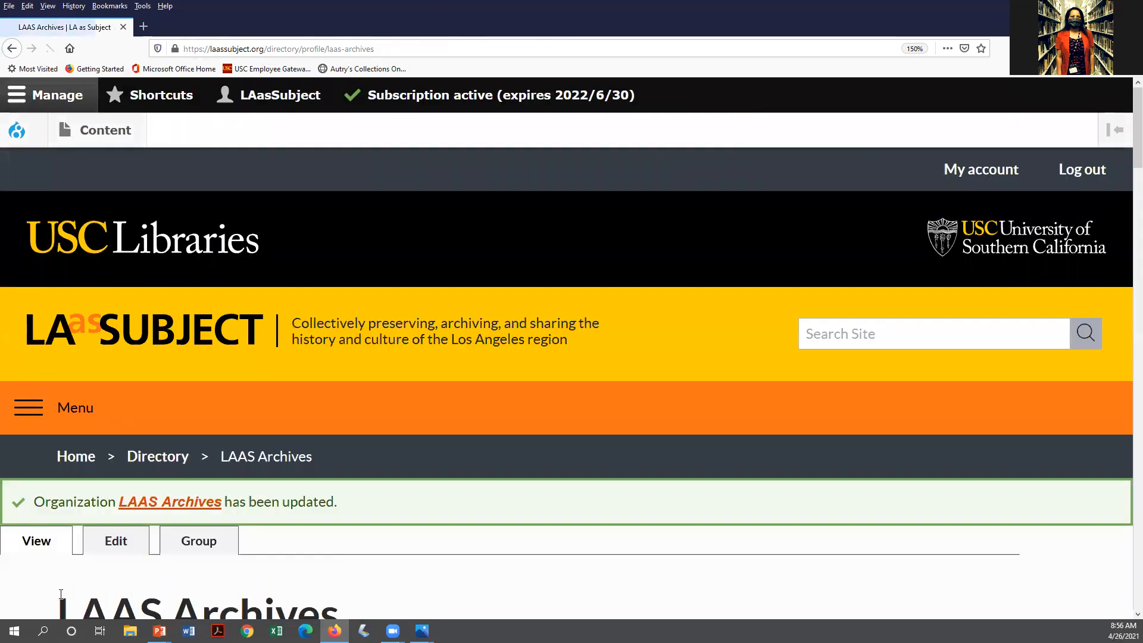
pyautogui.scroll(-10, 319, 499)
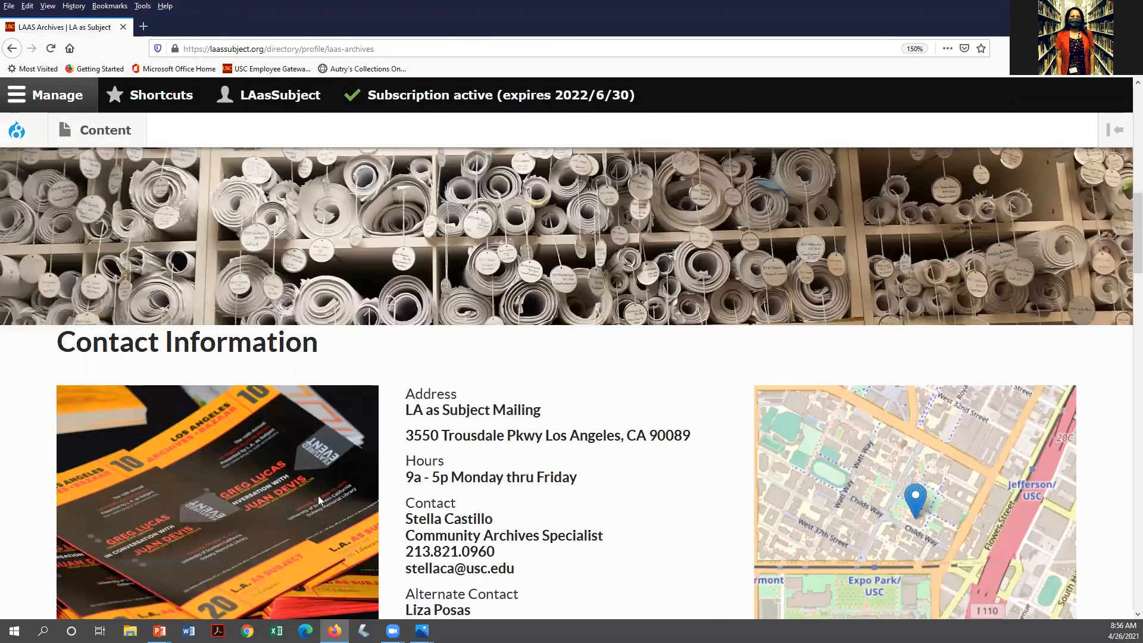
pyautogui.scroll(-3, 319, 500)
pyautogui.scroll(2, 319, 499)
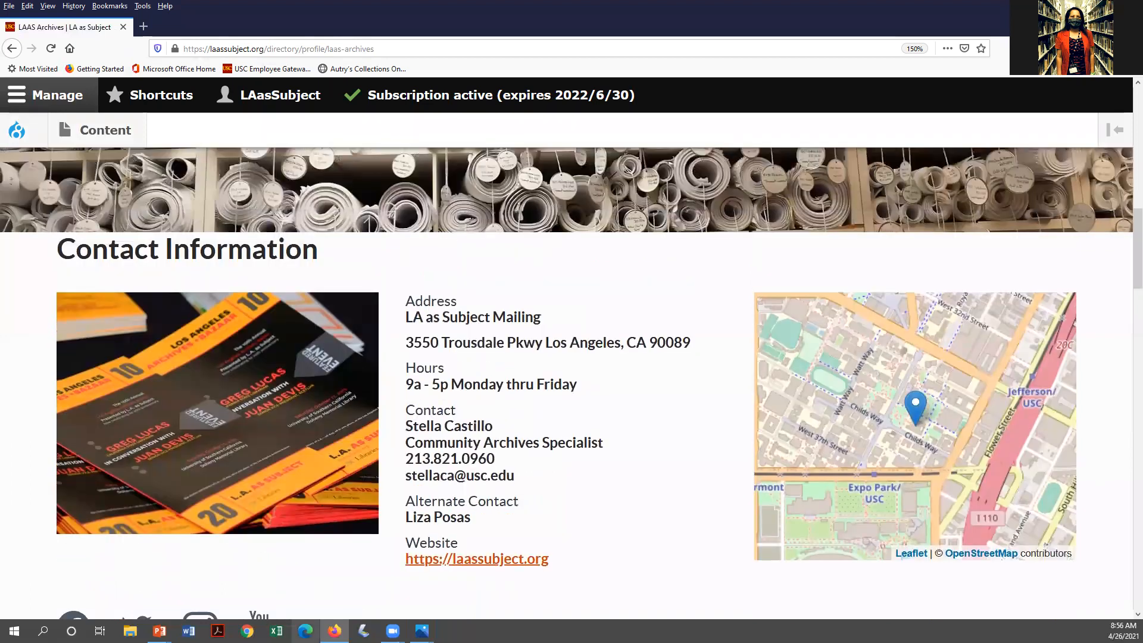
# Return to the PowerPoint slide show and advance to the SAVE or PREVIEW slide
pyautogui.moveTo(160, 630)
pyautogui.click(180, 607)
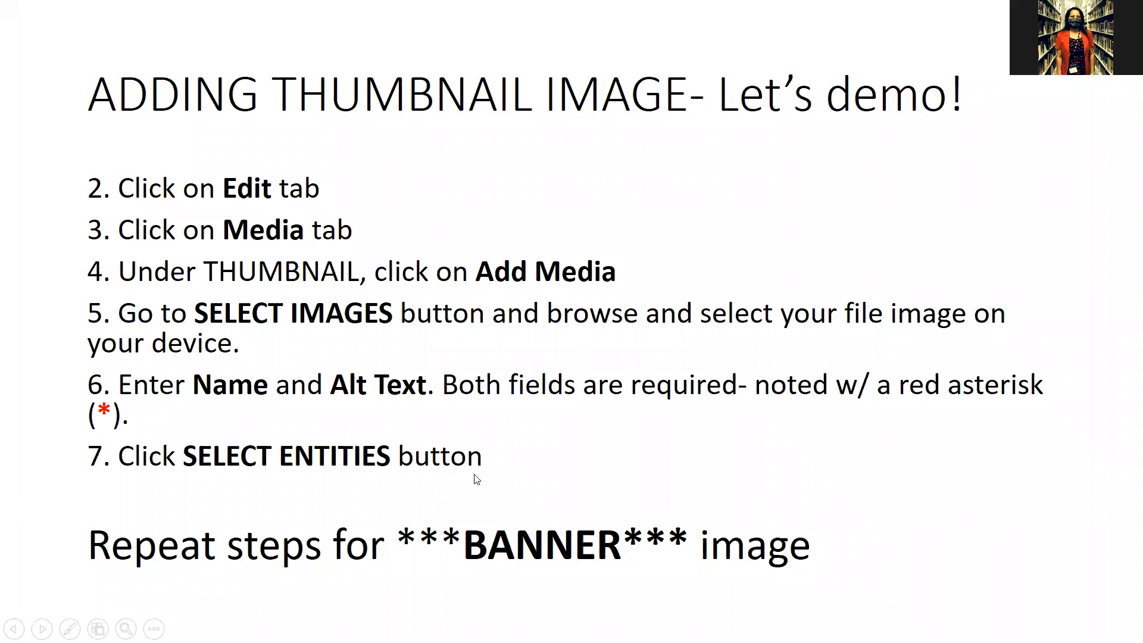
pyautogui.press('Right')
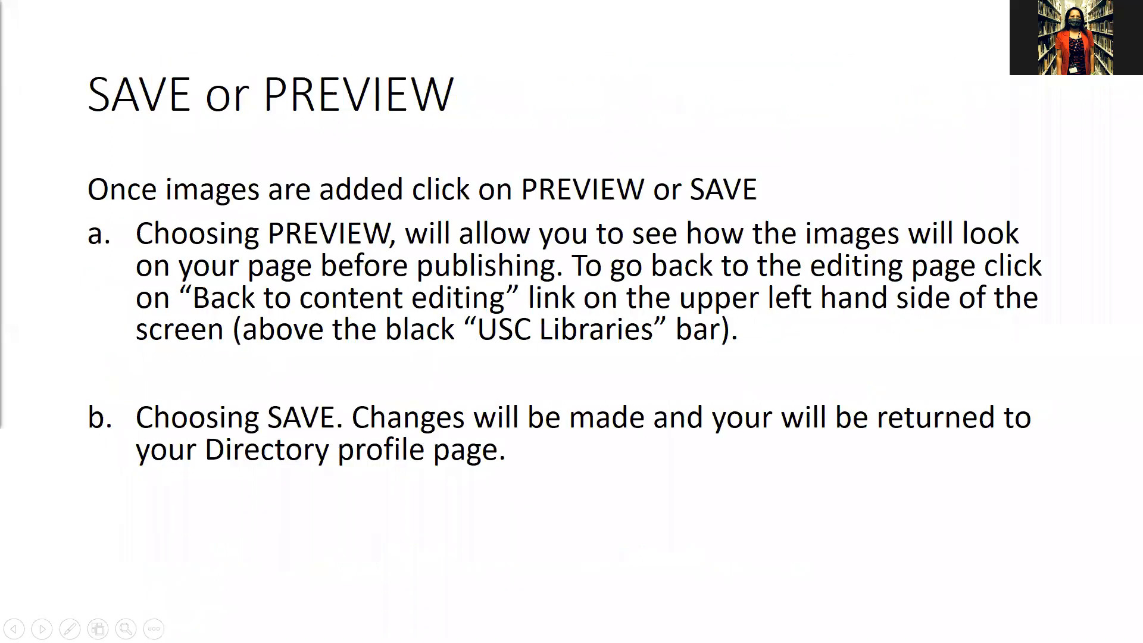